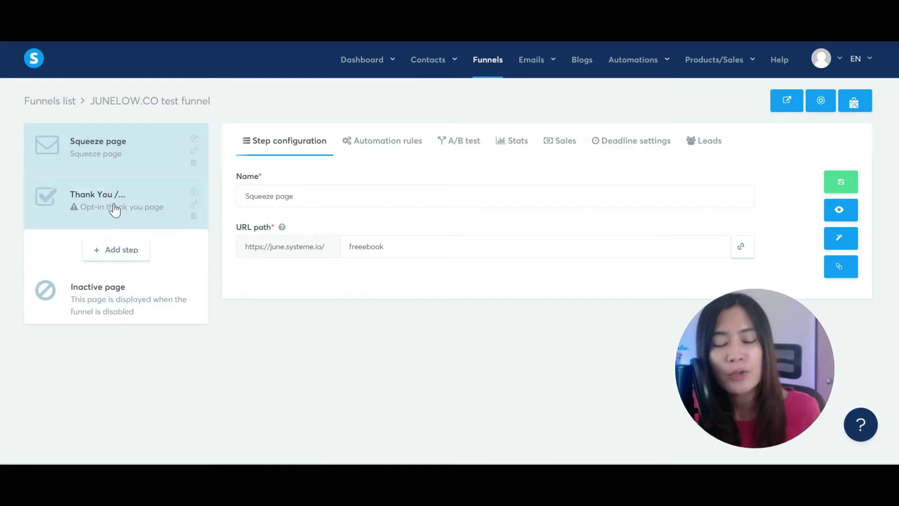
Step: Apply the Thanks! template to the funnel's Thank You step
left_click(117, 207)
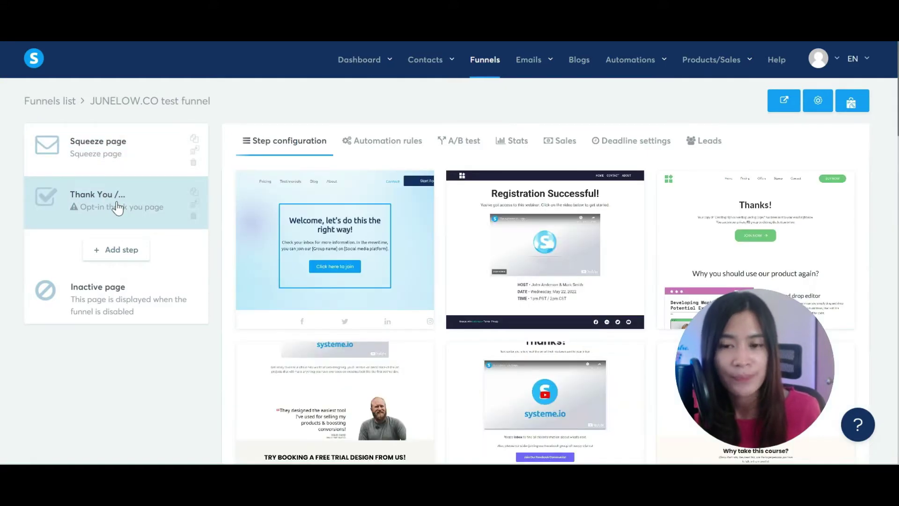
scroll(632, 276, "down", 1)
scroll(632, 275, "down", 6)
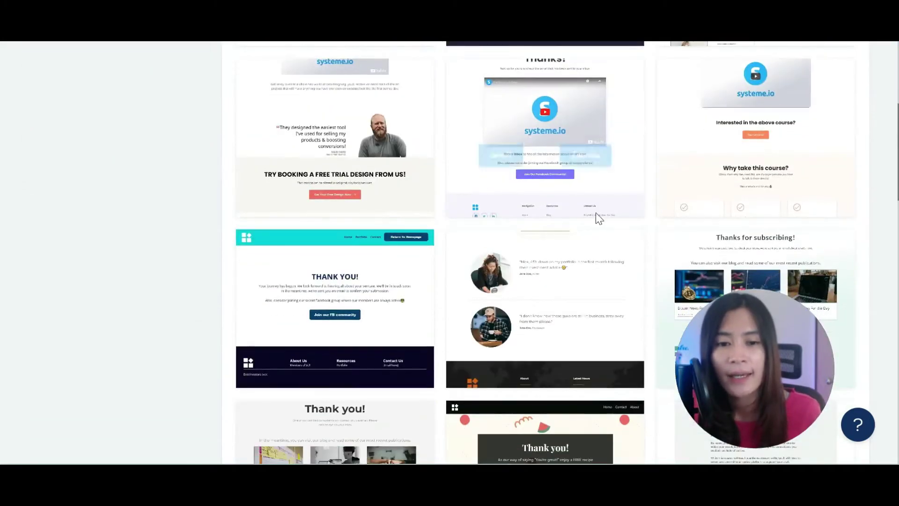
scroll(595, 212, "up", 5)
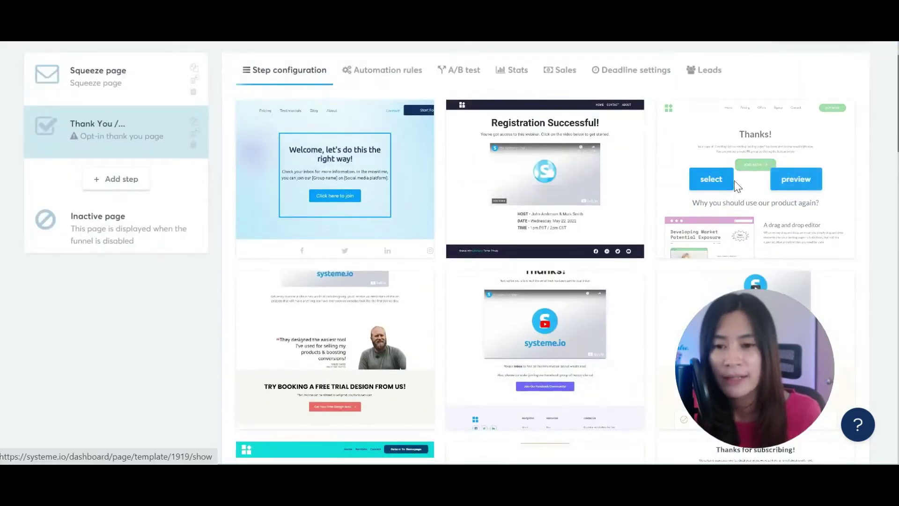
left_click(717, 187)
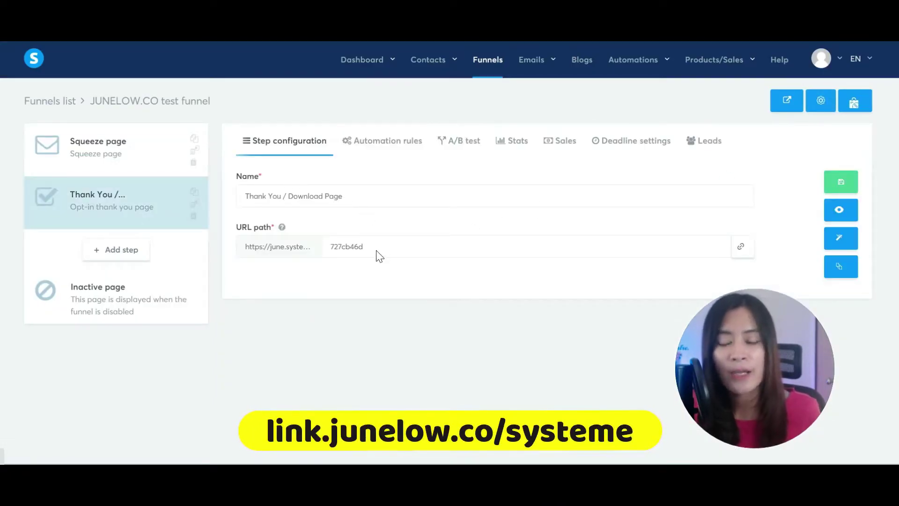
Step: Change the Thank You step's URL path to 'thankyou' and save the step
left_click(377, 251)
left_click_drag(380, 247, 342, 248)
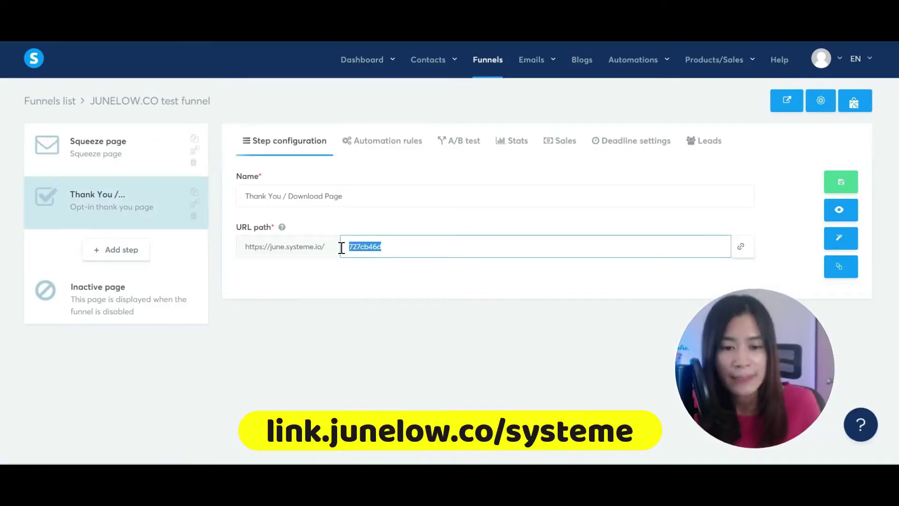
type("thankyou")
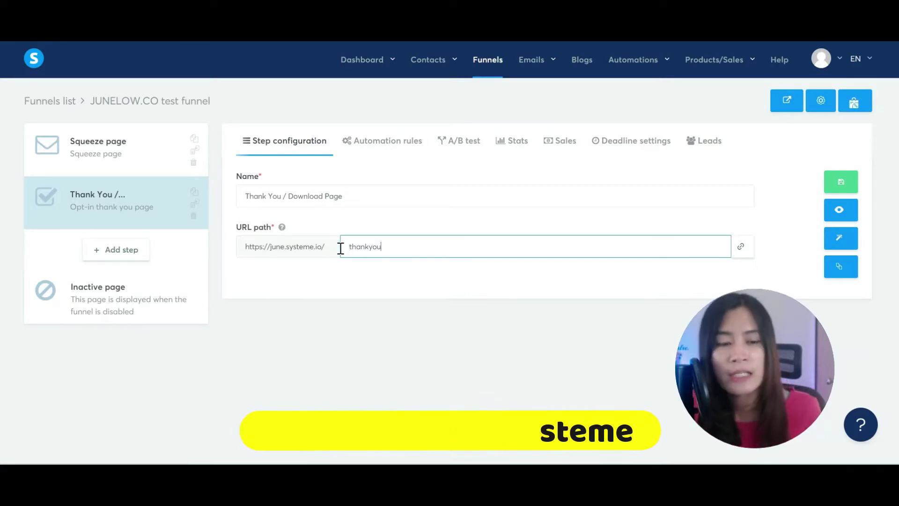
left_click(841, 182)
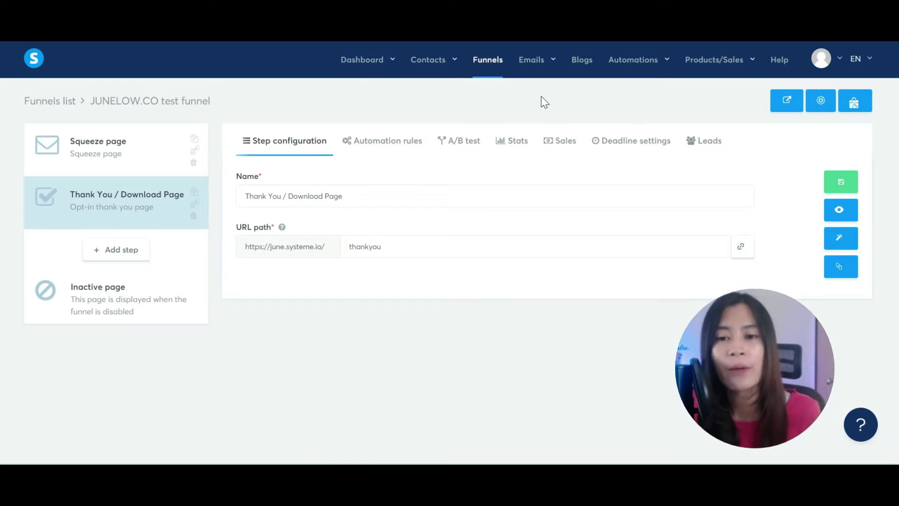
Step: Create the email campaign 'Free 30 day live video ideas', reusing the name as its description
mouse_move(538, 61)
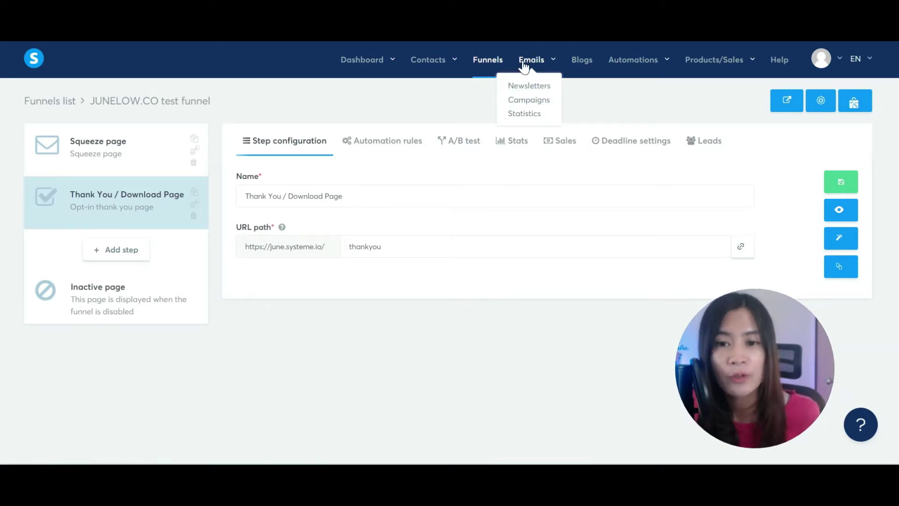
left_click(529, 100)
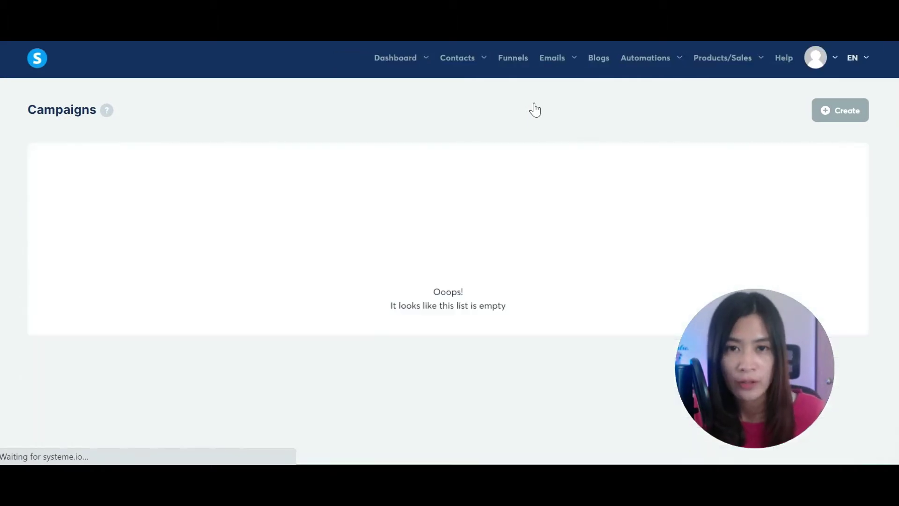
left_click(834, 112)
left_click(348, 216)
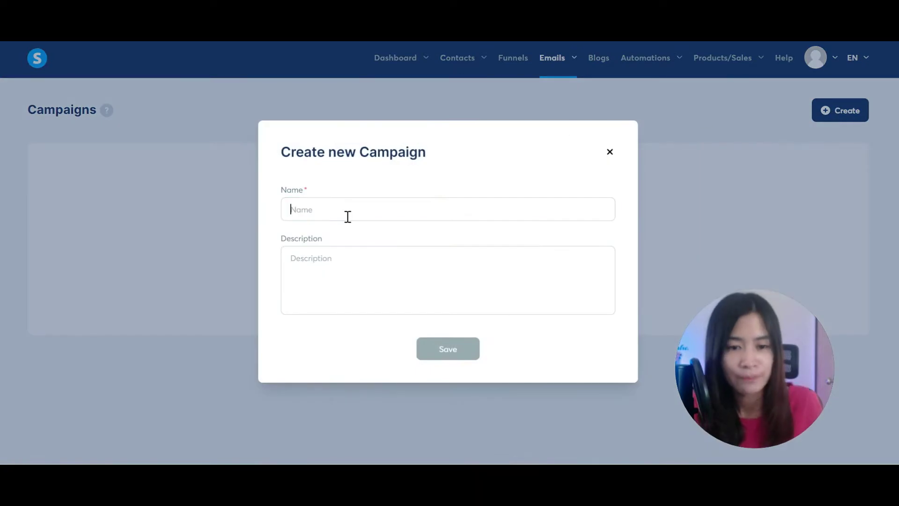
type("Fre")
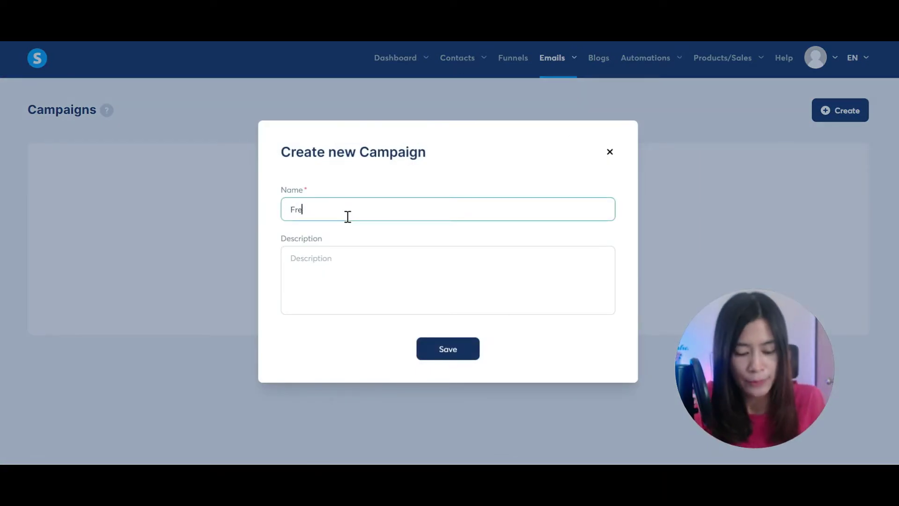
type("e 30 day live vid")
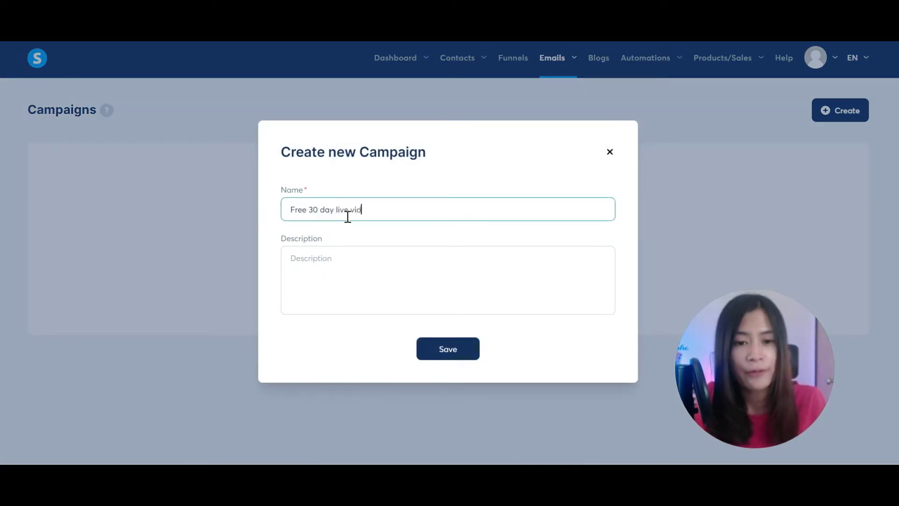
type("eo ideas")
left_click_drag(419, 206, 155, 168)
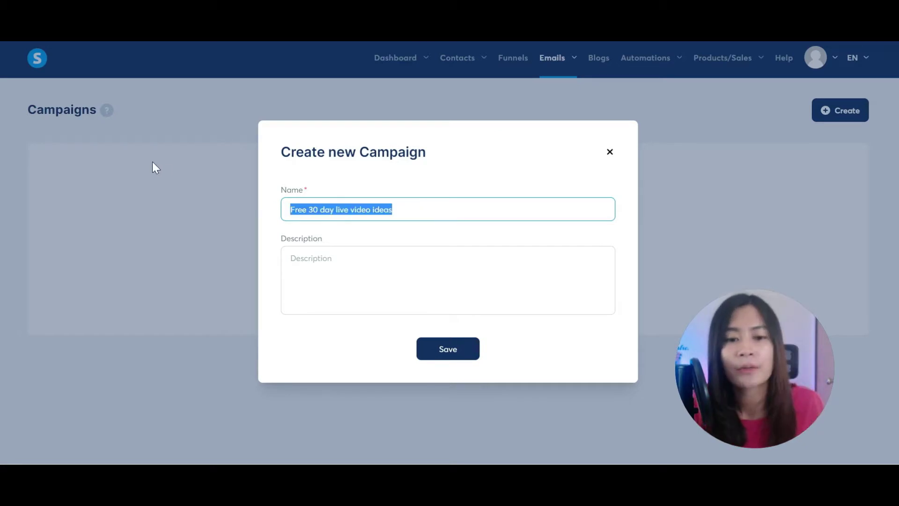
left_click(317, 258)
triple_click(426, 210)
key("ctrl+c")
left_click(349, 277)
key("ctrl+v")
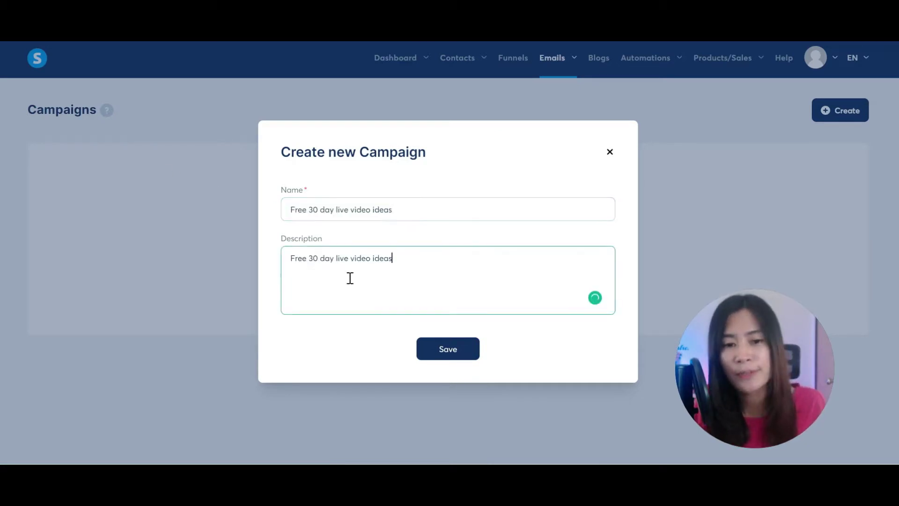
left_click(450, 349)
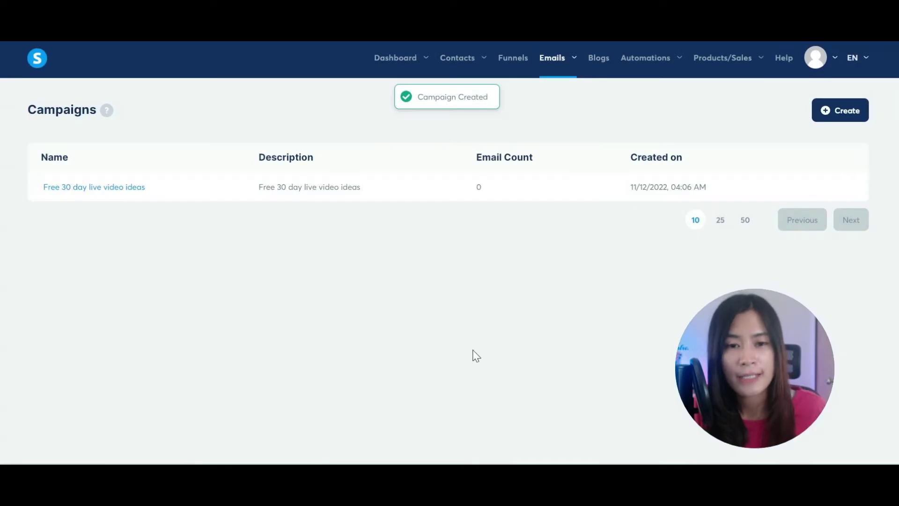
Step: Open the 'Free 30 day live video ideas' campaign from the Campaigns list
left_click(97, 192)
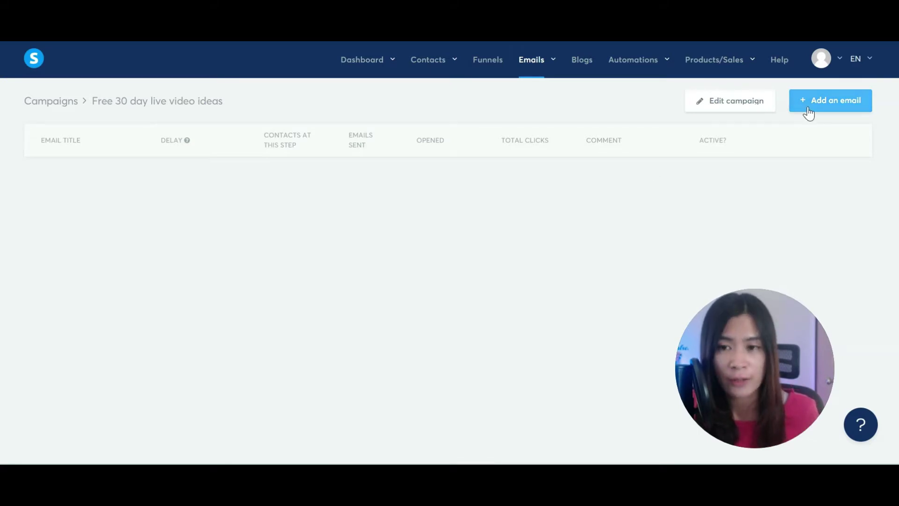
Step: Add a campaign email with the sender name and subject 'Congrats for Getting Free 30 Day Live Video Ideas'
left_click(850, 111)
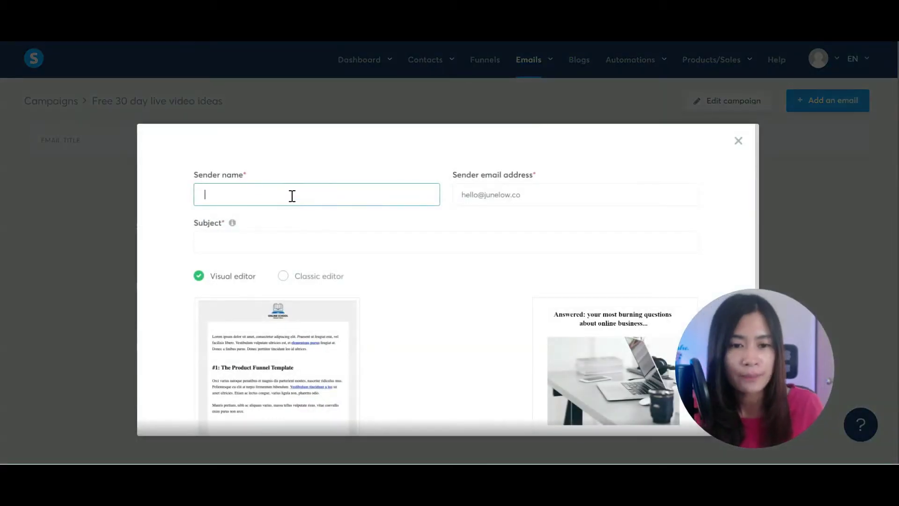
type("Junew")
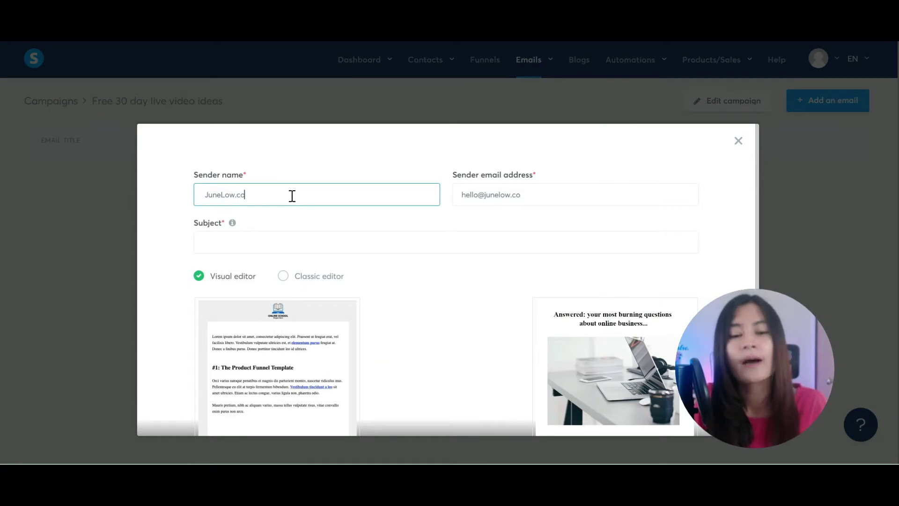
left_click(419, 243)
type("Congrats")
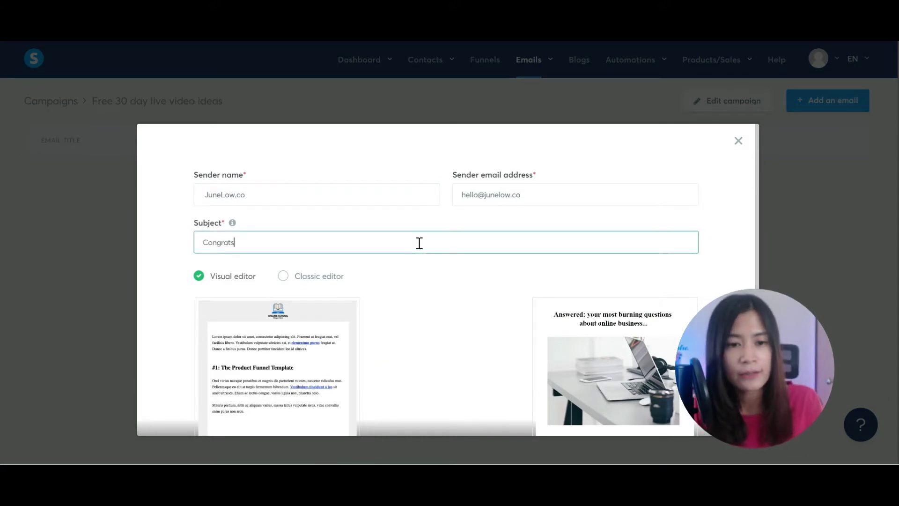
type(" for Getting")
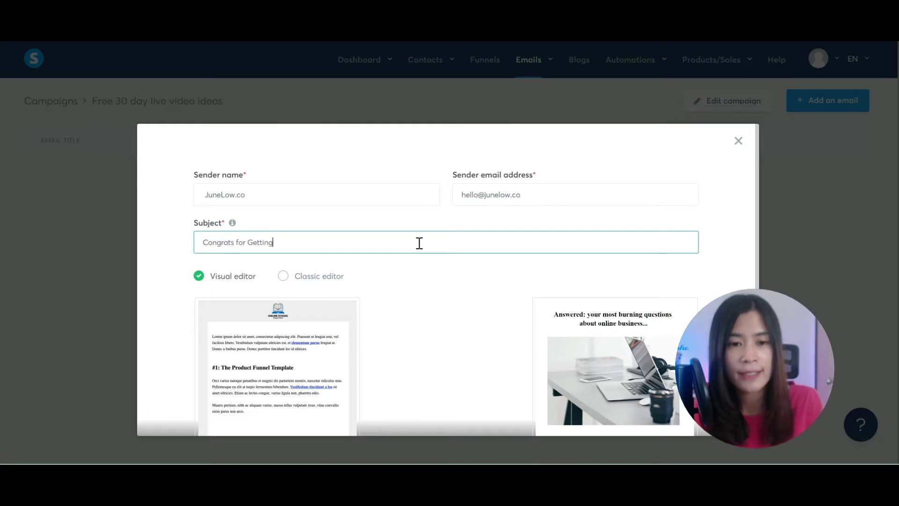
type(" Free 30 Day")
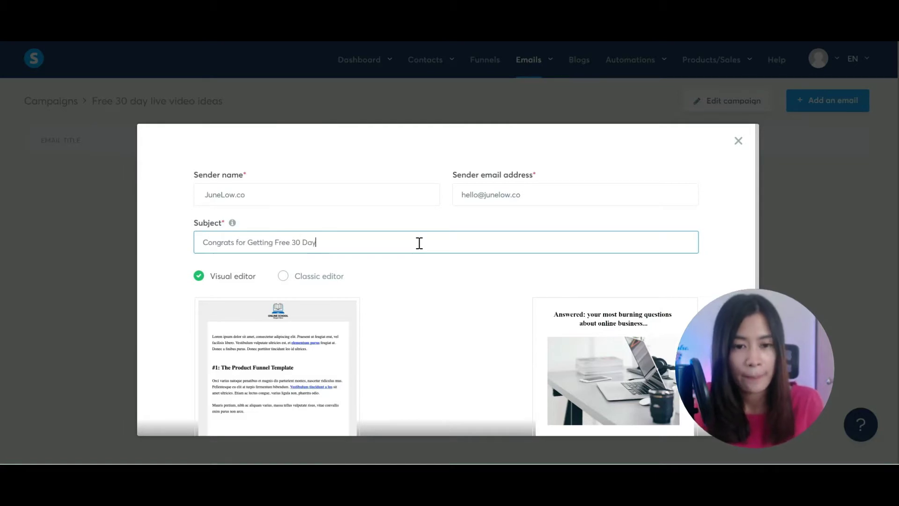
type(" Live Vife")
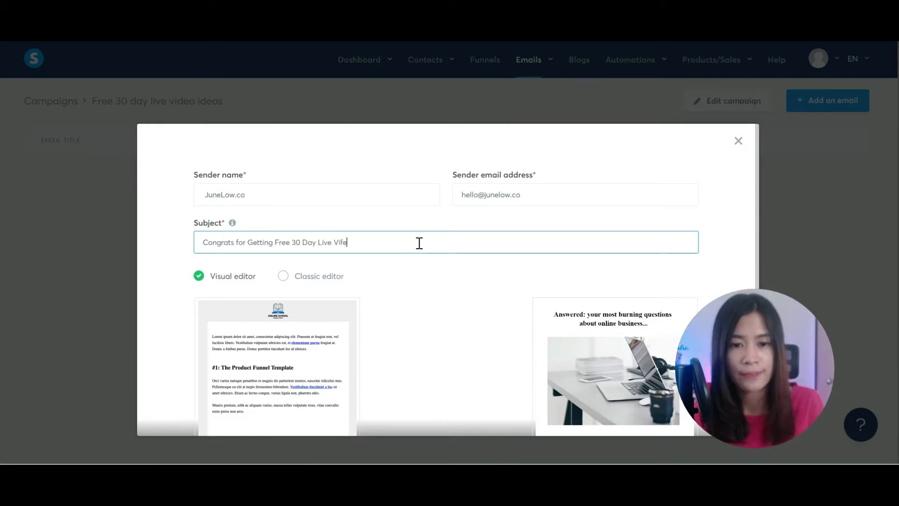
key("BackSpace")
key("BackSpace")
type("deo Ideas")
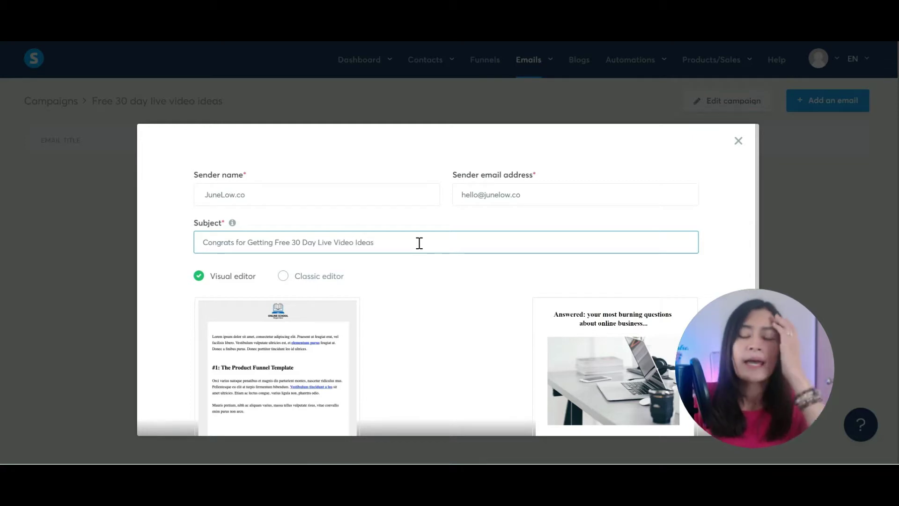
scroll(427, 283, "down", 3)
scroll(431, 300, "up", 2)
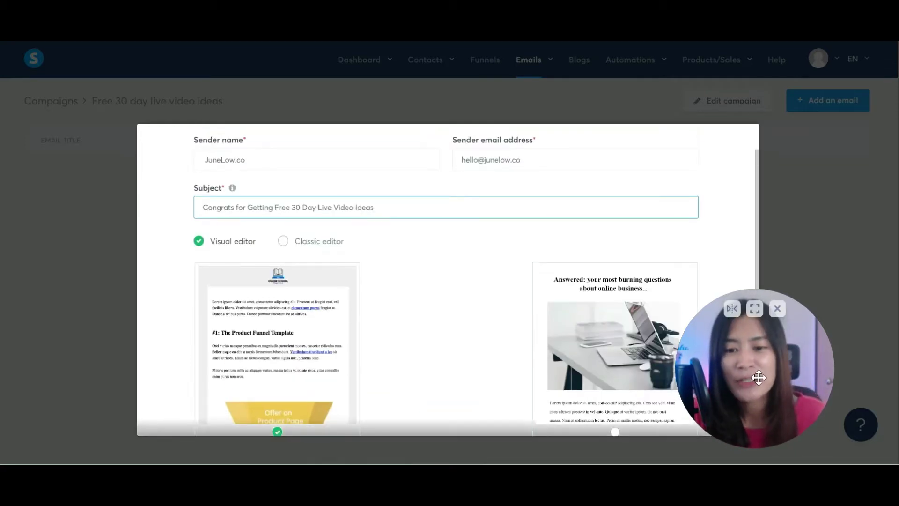
left_click_drag(758, 375, 806, 349)
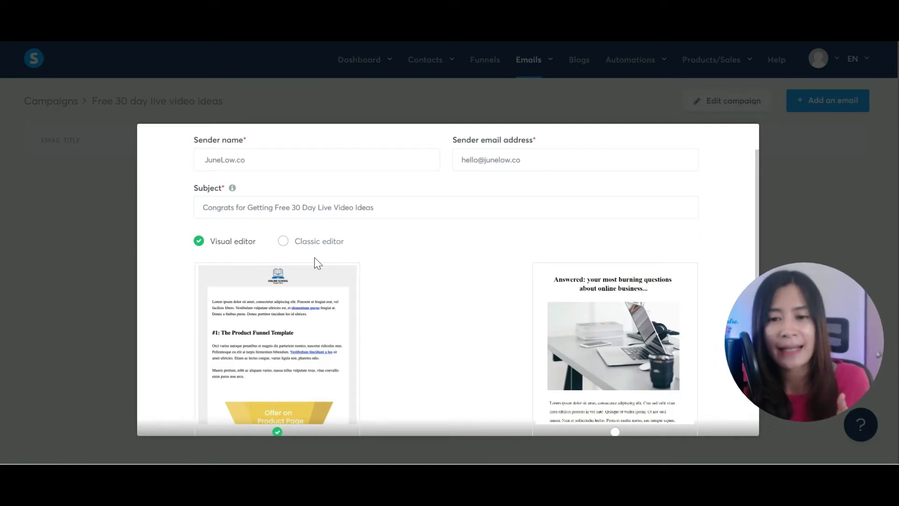
scroll(314, 257, "down", 2)
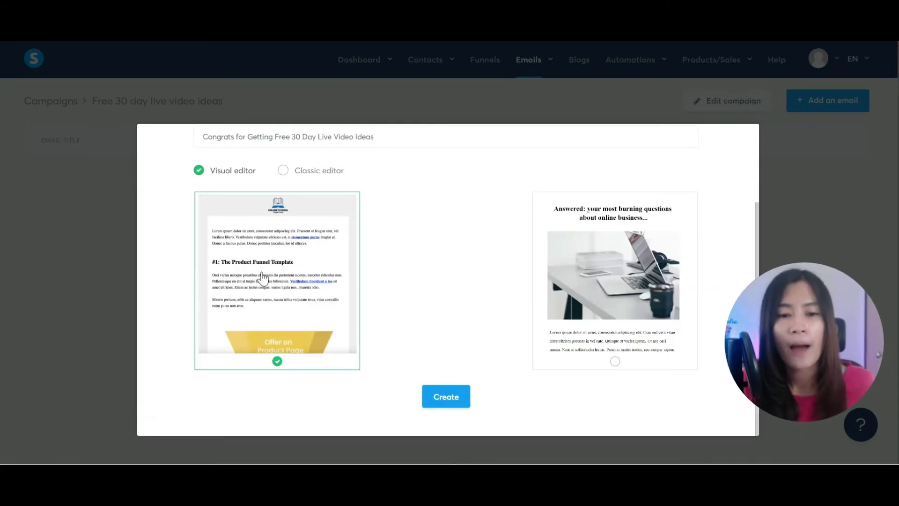
Step: Create the email in the visual editor using the first template
left_click(283, 172)
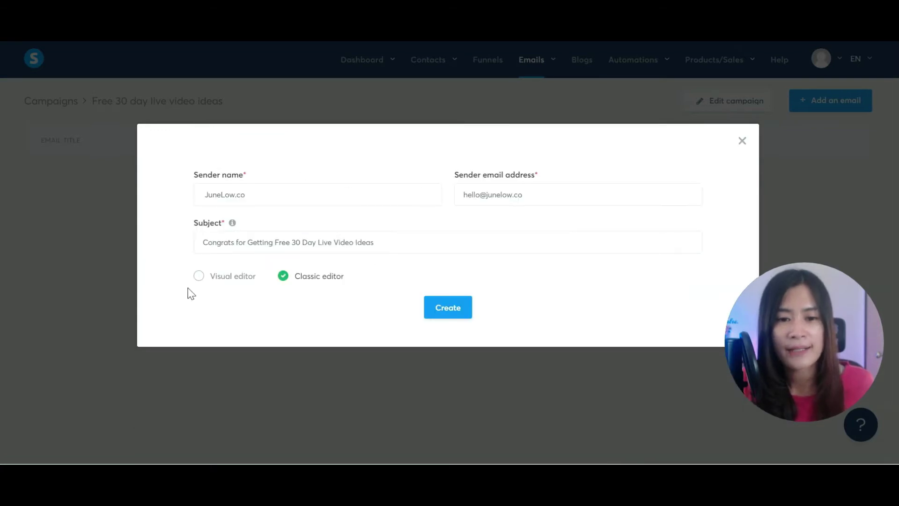
left_click(200, 279)
scroll(487, 295, "down", 3)
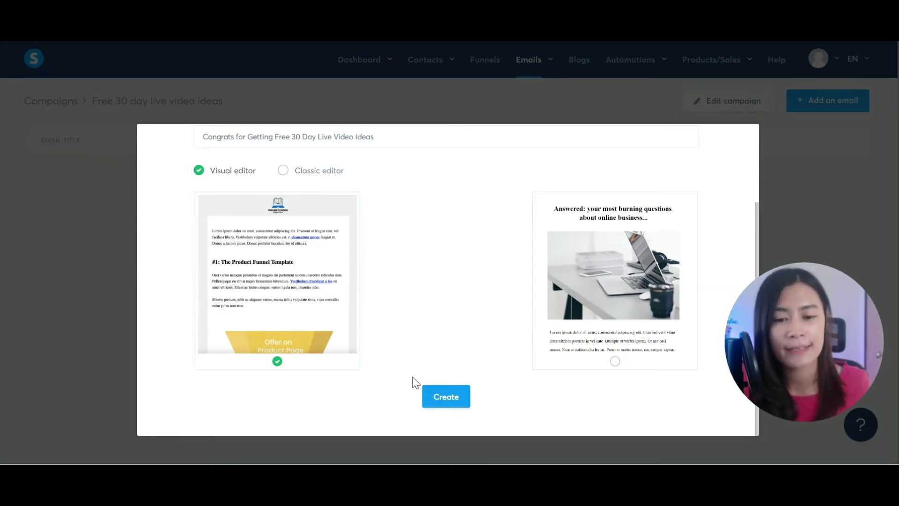
left_click(452, 398)
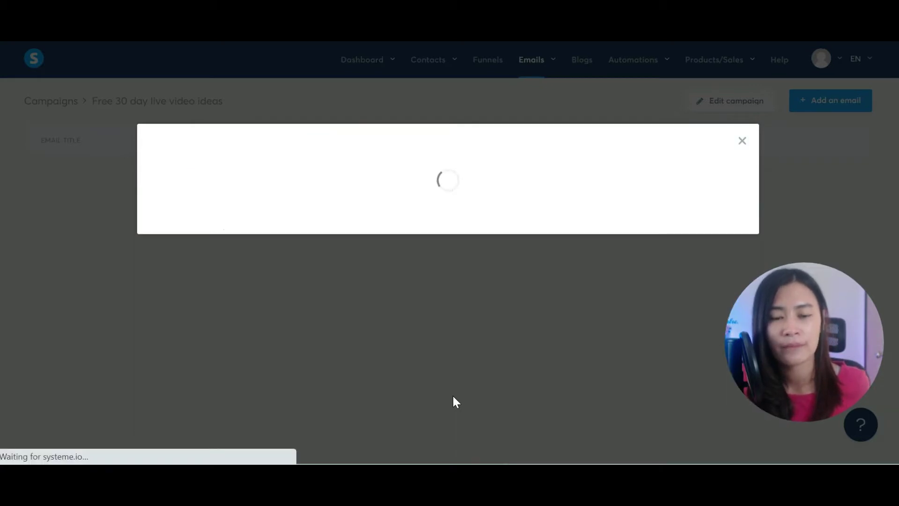
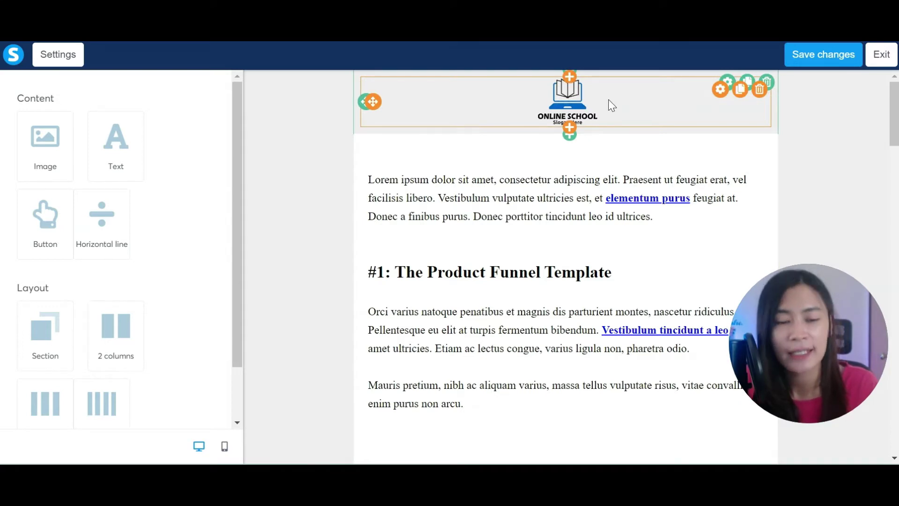
Step: Drop an Image block onto the email canvas just below the ONLINE SCHOOL logo header
left_click_drag(57, 139, 578, 172)
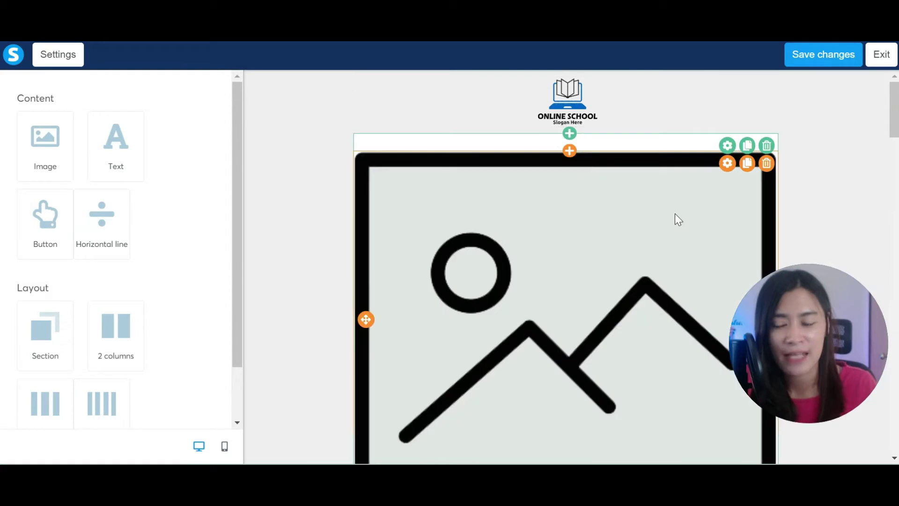
Step: Delete the new image block and the ONLINE SCHOOL logo, confirming each removal
left_click(767, 165)
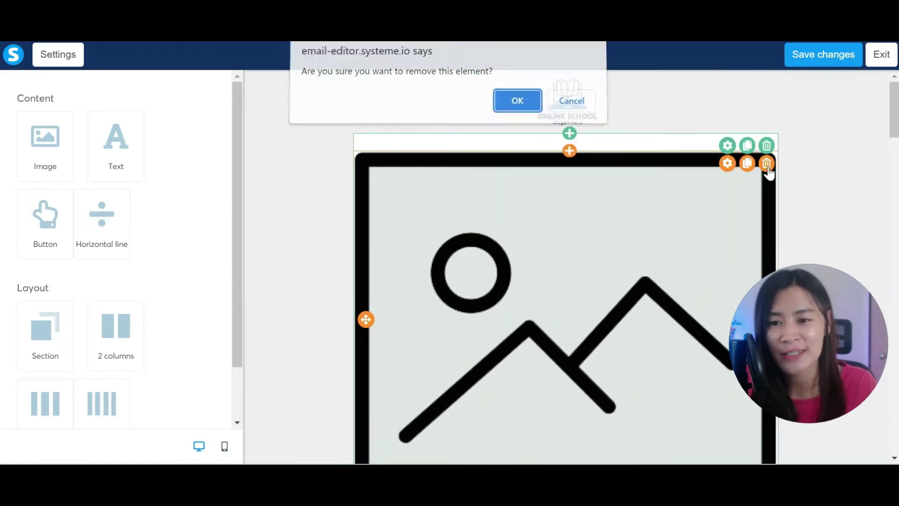
left_click(519, 101)
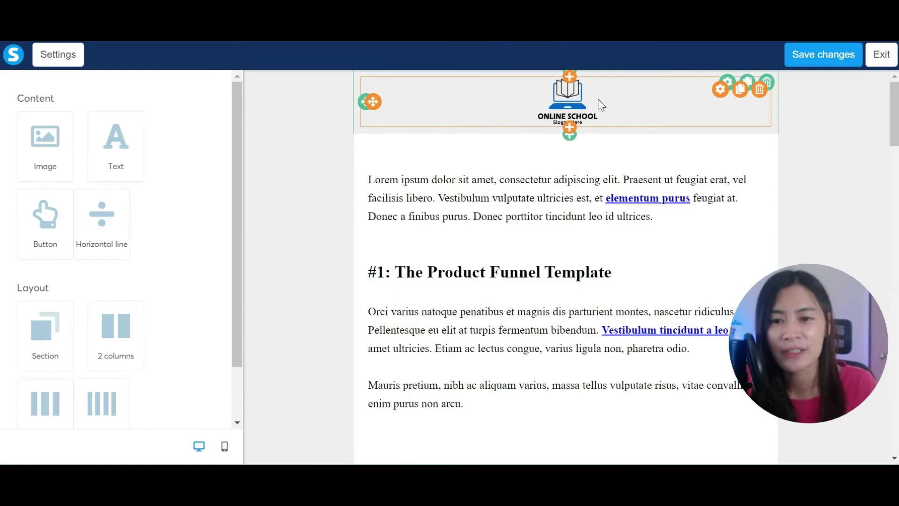
left_click(759, 89)
left_click(515, 104)
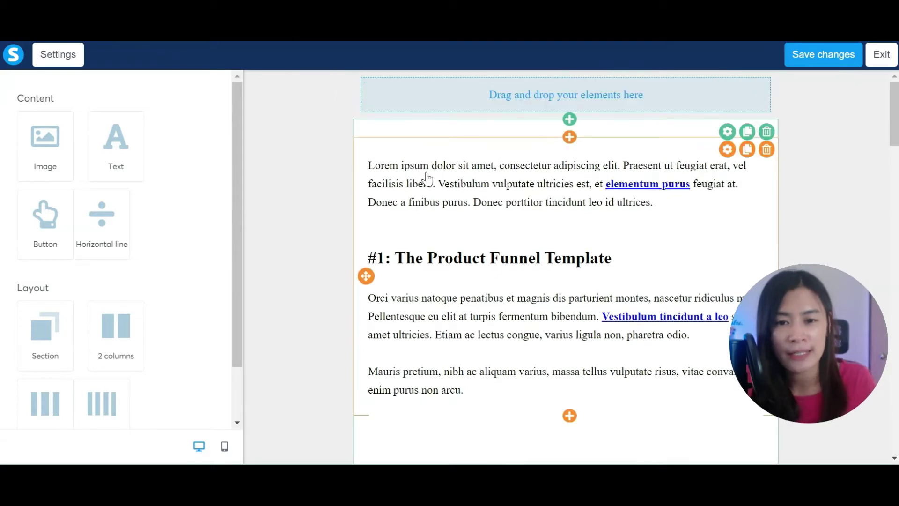
Step: Replace the first Lorem ipsum paragraph with 'Congrats for getting my Free 30-day live video ideas'
double_click(412, 166)
left_click(590, 184)
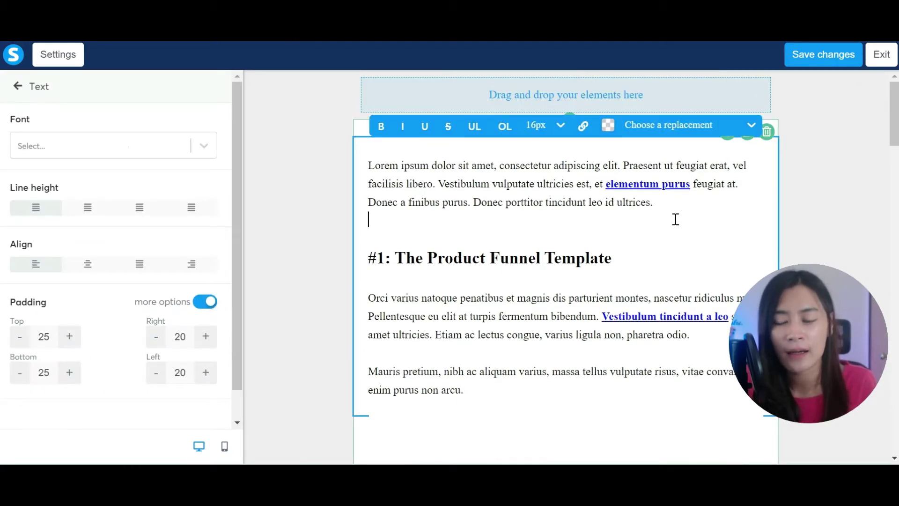
key("ctrl+a")
left_click_drag(692, 206, 363, 167)
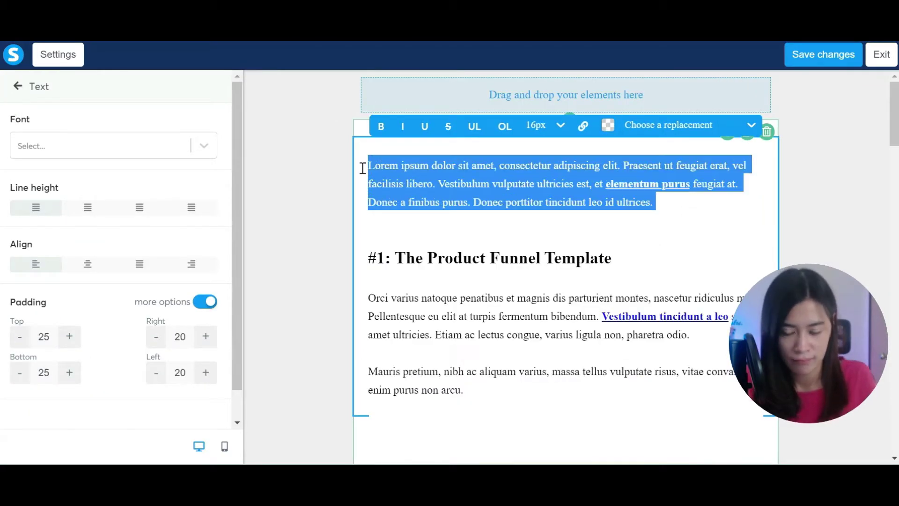
key("BackSpace")
type("Congrats for eg")
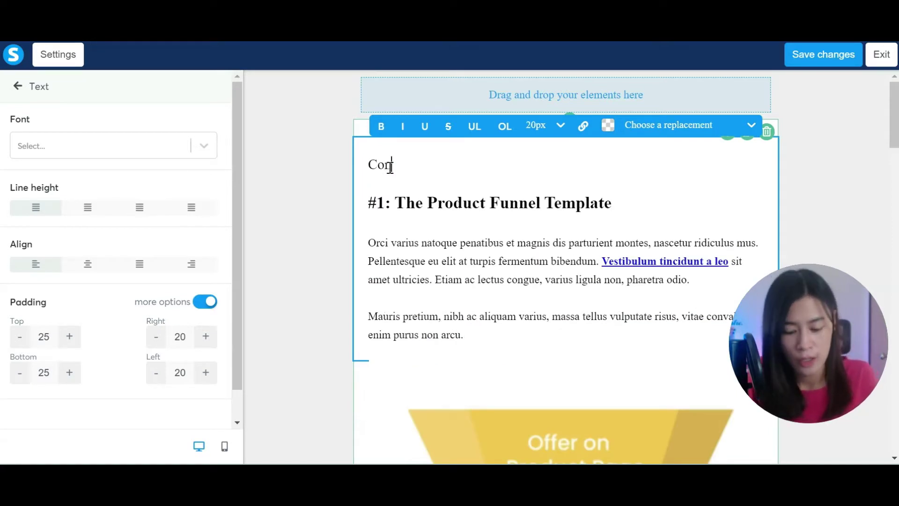
key("BackSpace")
key("BackSpace")
type("ge")
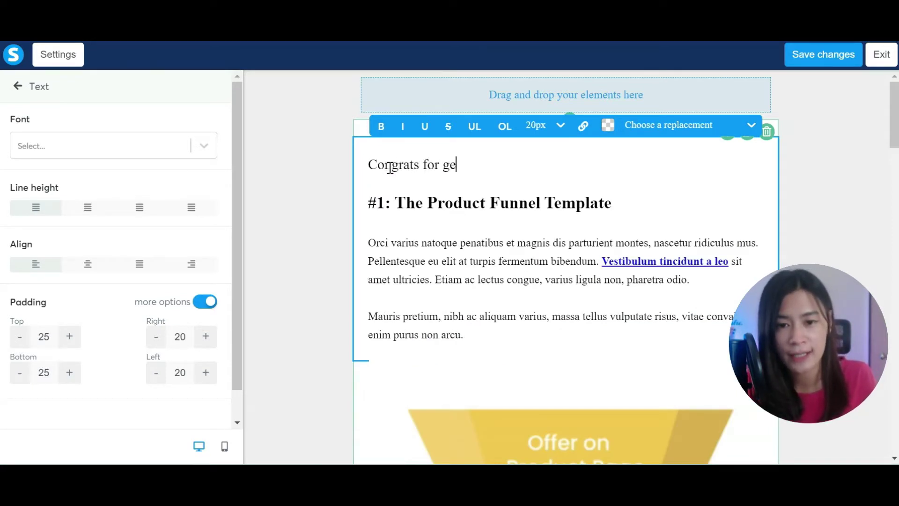
type("tting my Fr")
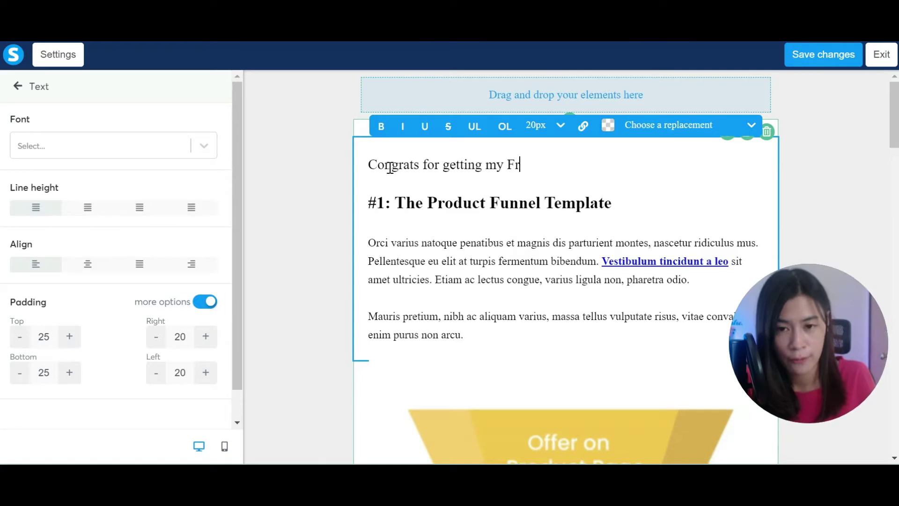
type("ee 30 -day live vi")
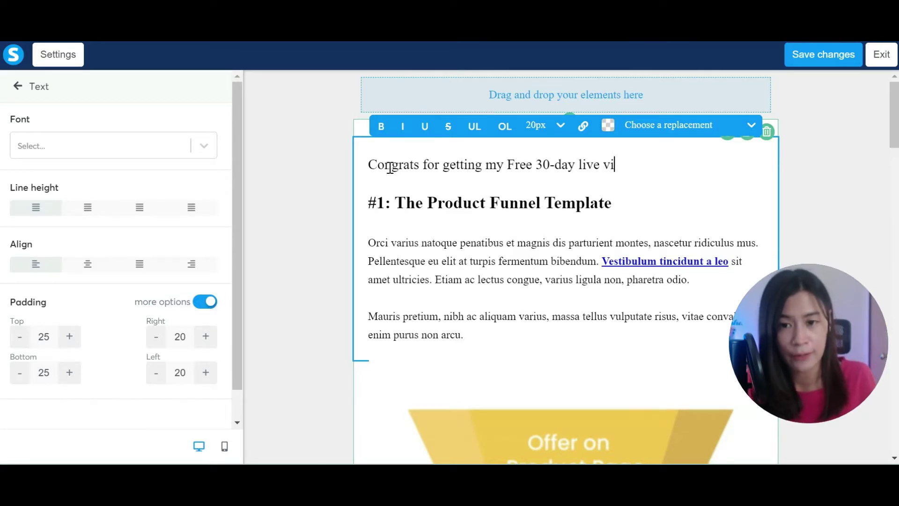
type("deo ideas")
Step: Add the lines 'Here's the link to download' and 'URL here' below the congrats line
key("Return")
type("Here")
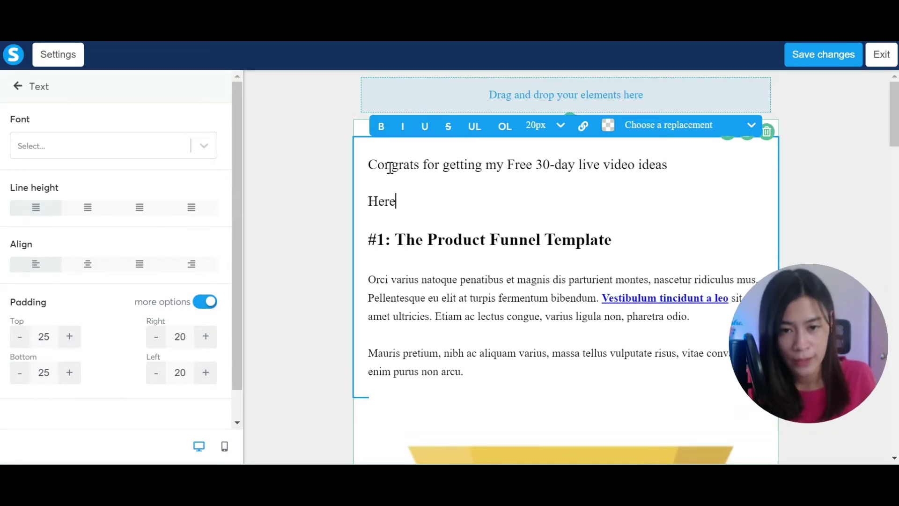
type("'s the lin")
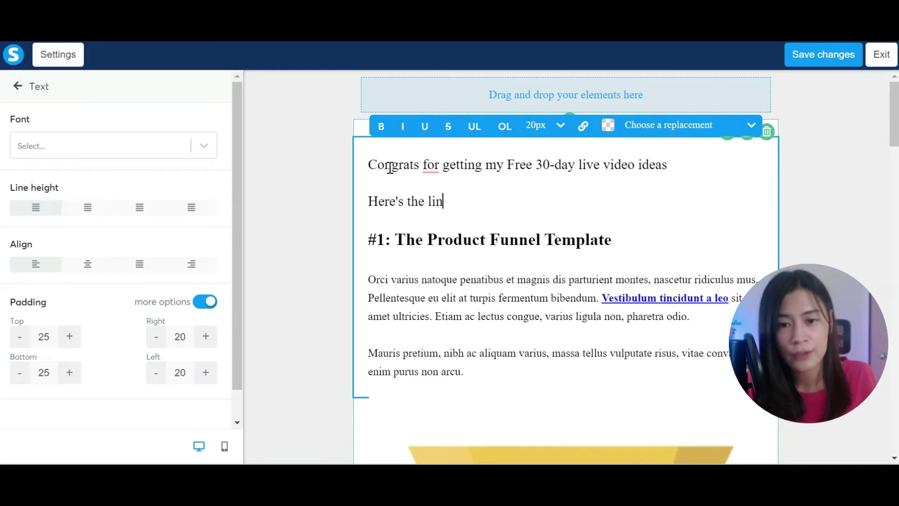
type("k to download")
key("Return")
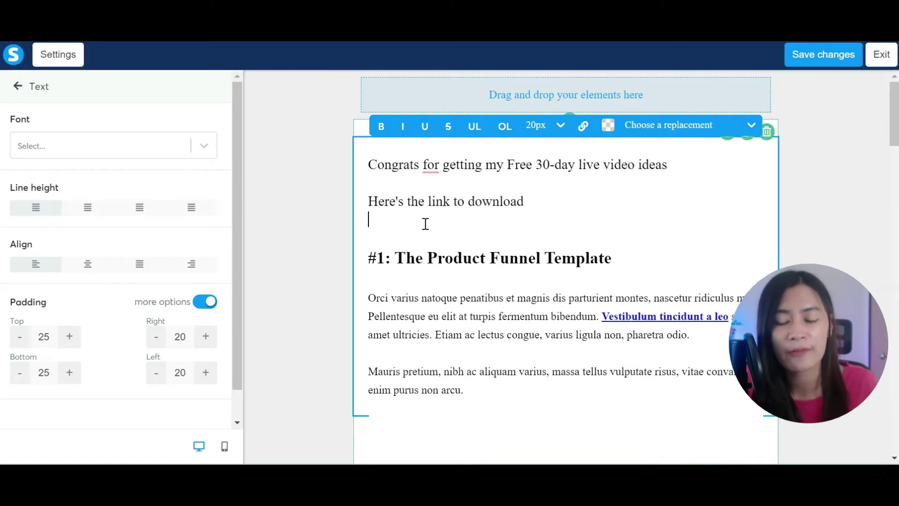
type("URL here")
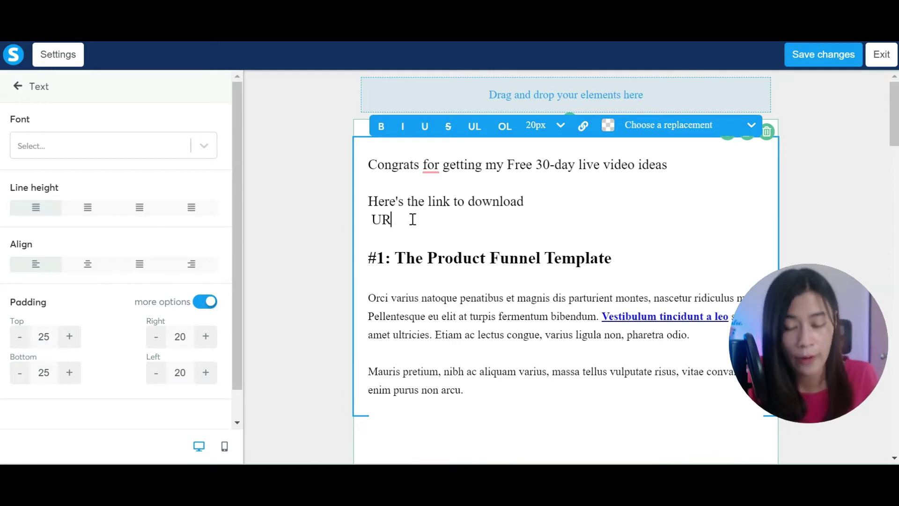
scroll(381, 290, "down", 5)
scroll(57, 213, "down", 1)
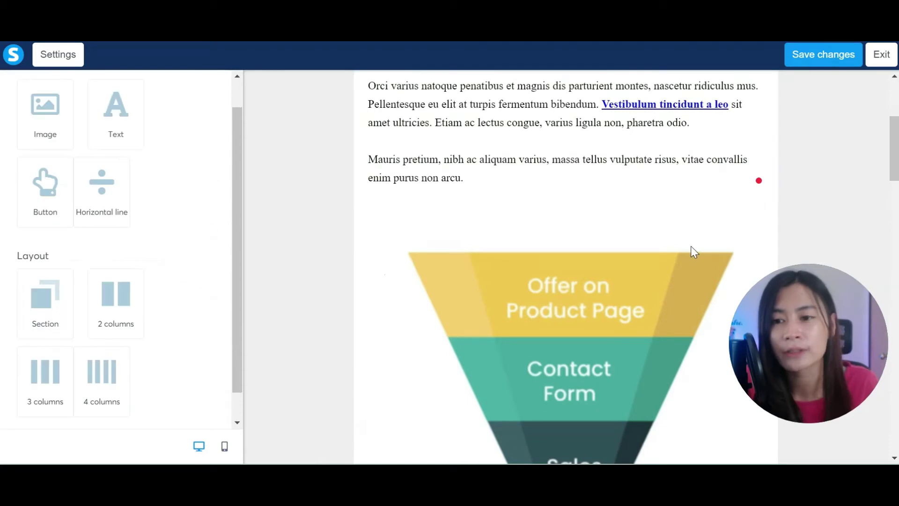
Step: Save the edited email body, exit to the email page and review it
left_click(827, 60)
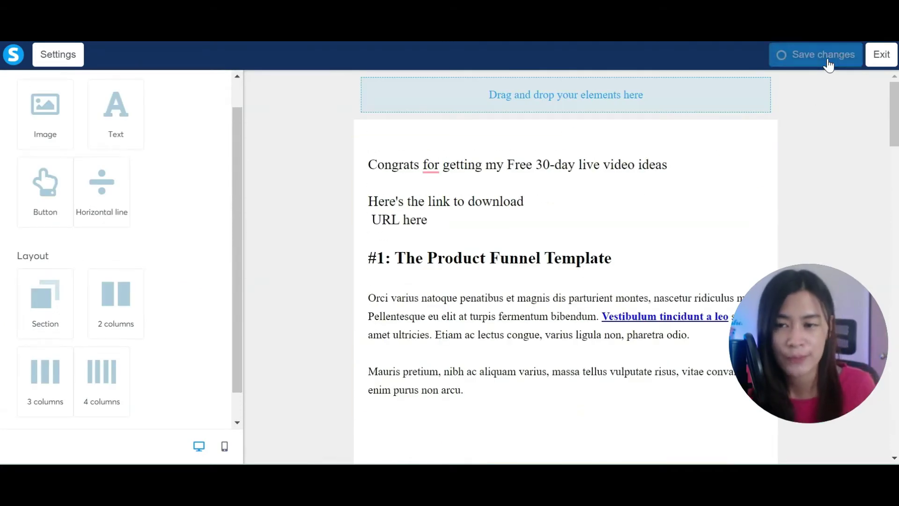
left_click(887, 61)
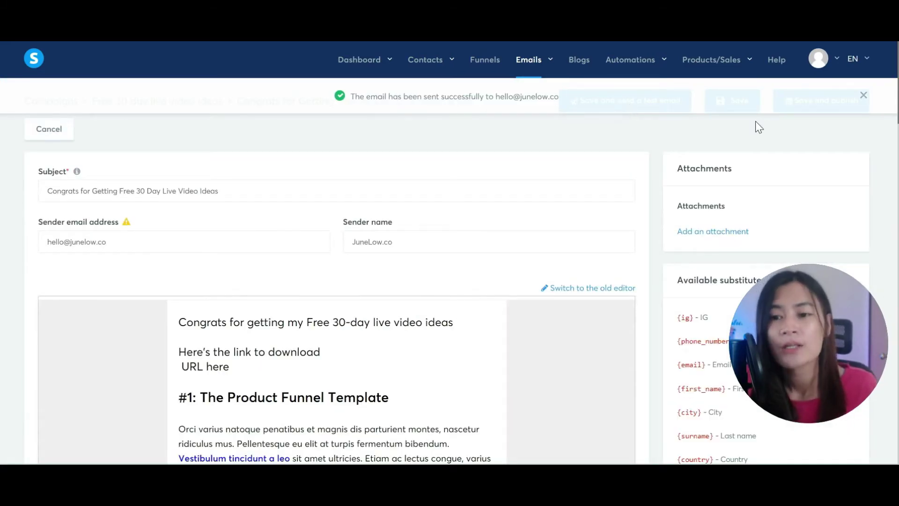
scroll(765, 237, "down", 5)
scroll(695, 233, "up", 3)
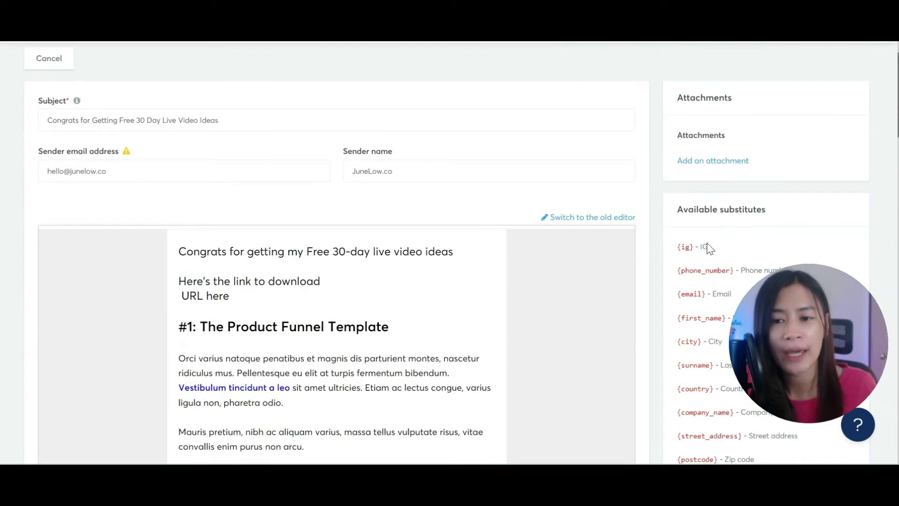
scroll(452, 264, "up", 2)
scroll(554, 337, "down", 3)
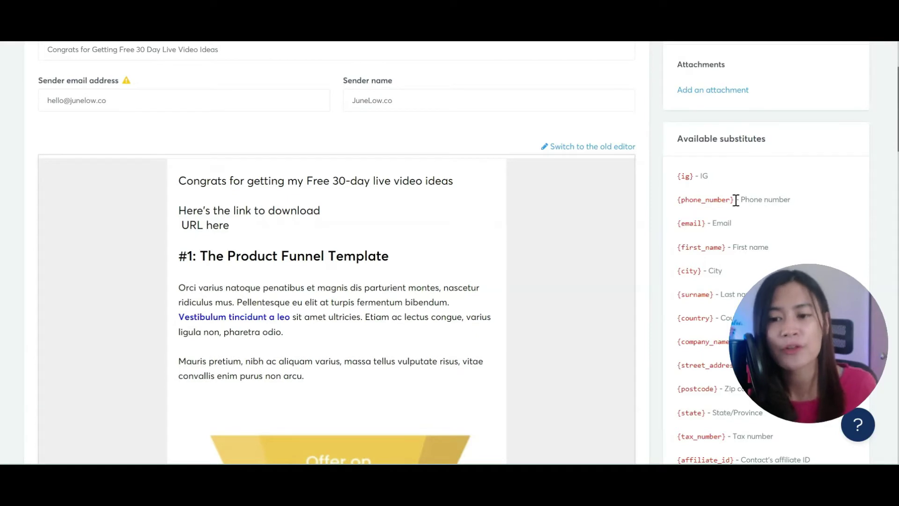
scroll(715, 223, "down", 2)
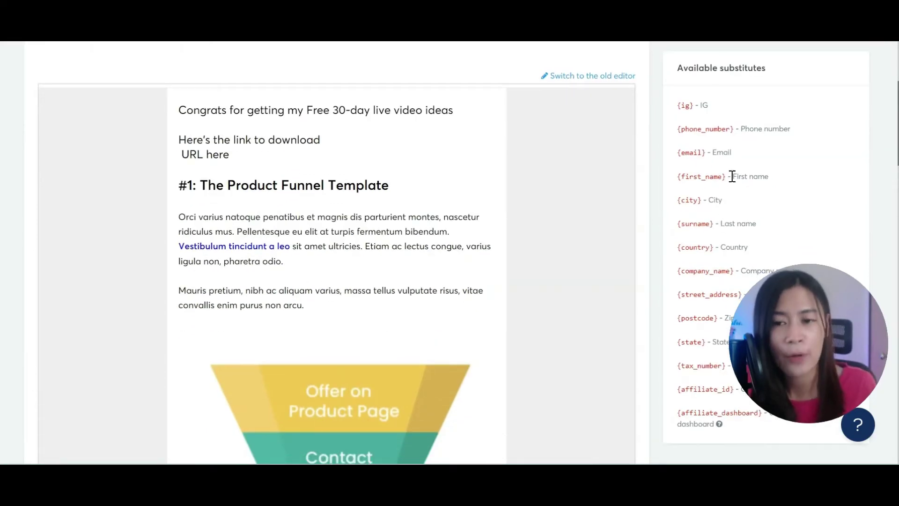
Step: Check the {first_name} substitute, then reopen the email body in the builder
left_click_drag(729, 180, 680, 180)
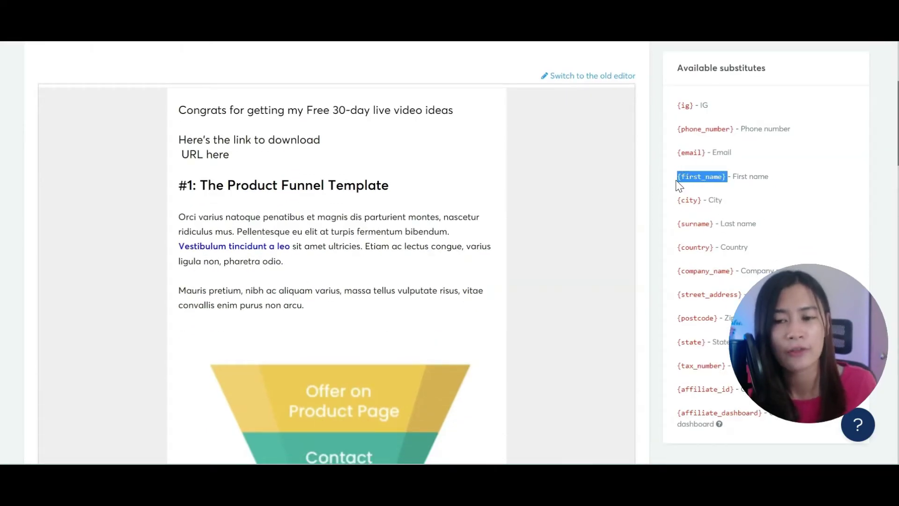
scroll(371, 201, "up", 5)
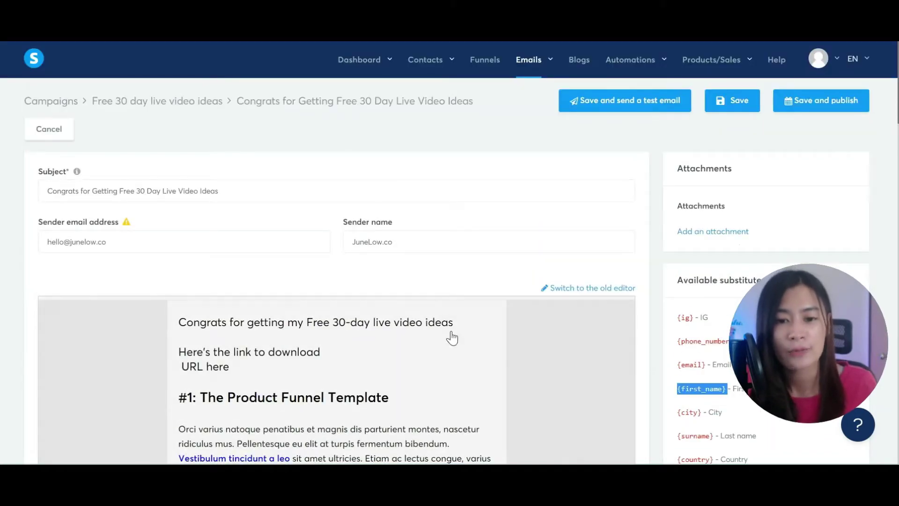
left_click(561, 288)
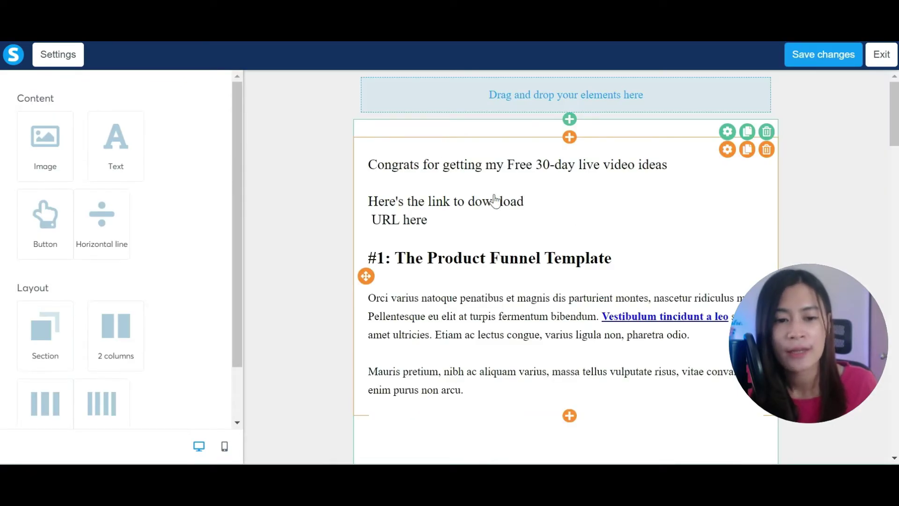
Step: Insert the First name field plus a comma after 'Congrats' and save the design
left_click(427, 164)
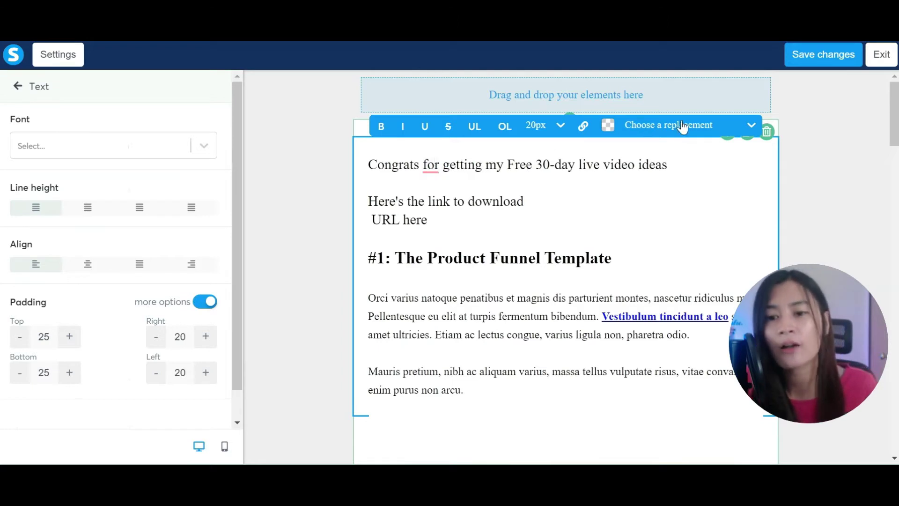
left_click(703, 125)
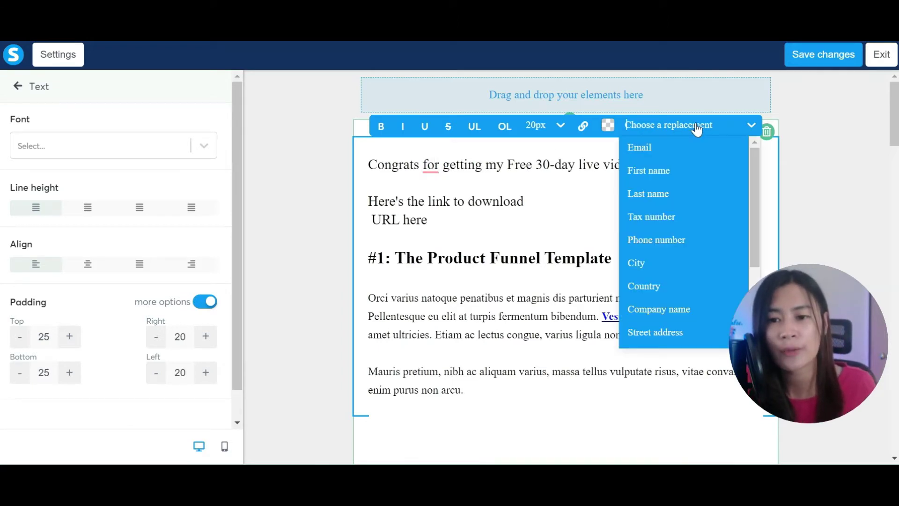
left_click(664, 172)
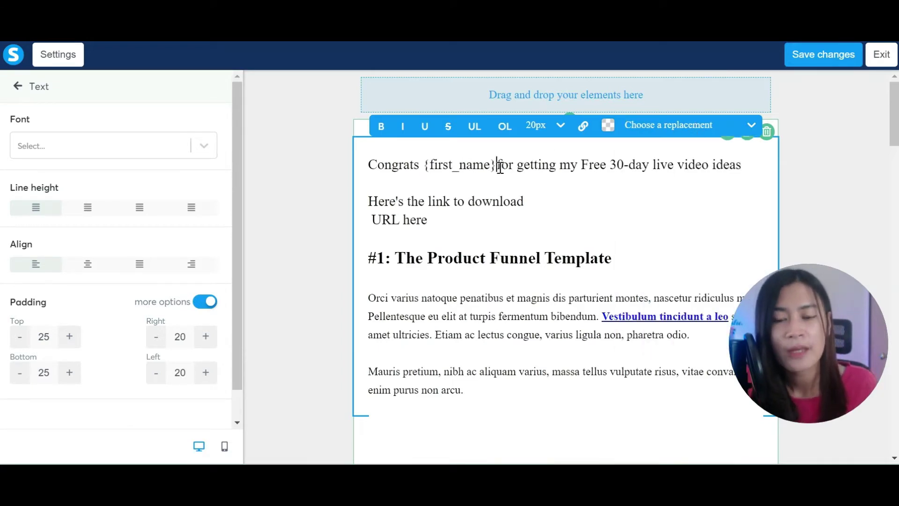
type(",")
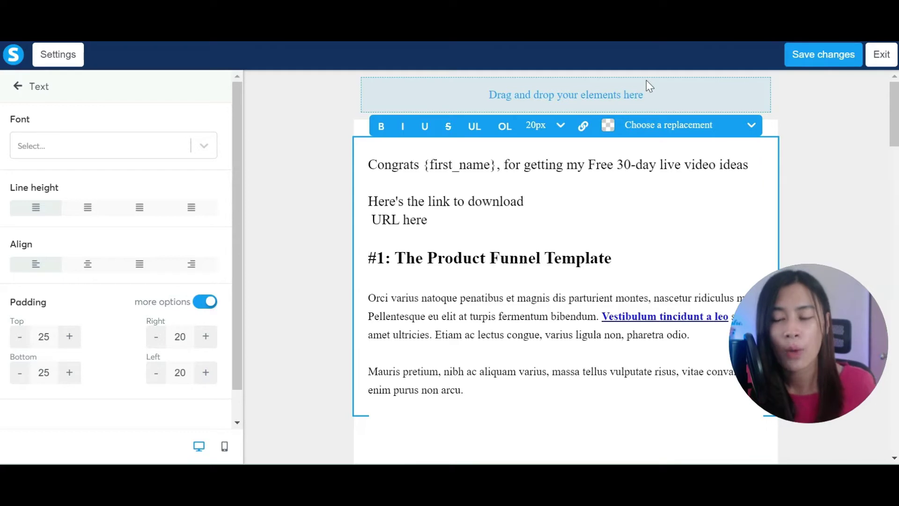
left_click(808, 57)
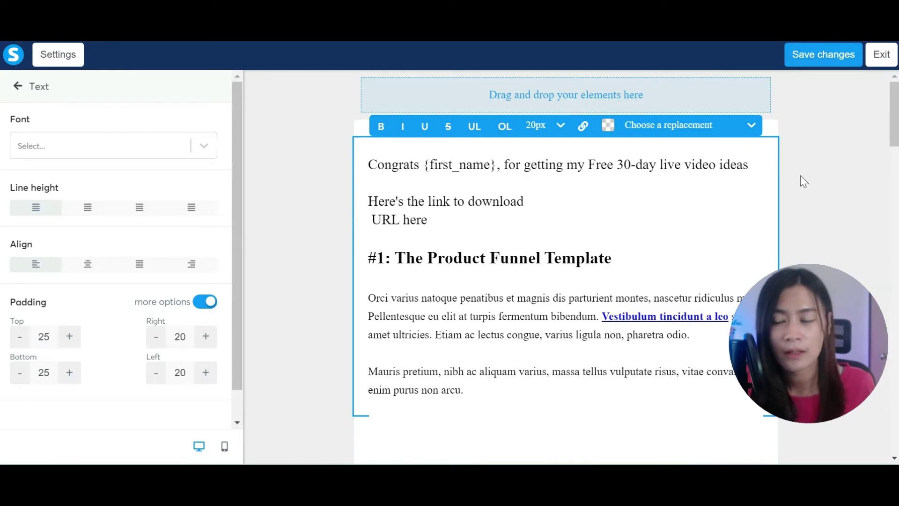
Step: Exit the editor, review the 'Congrats {first_name}' preview, and bring up Save and publish options
left_click(880, 54)
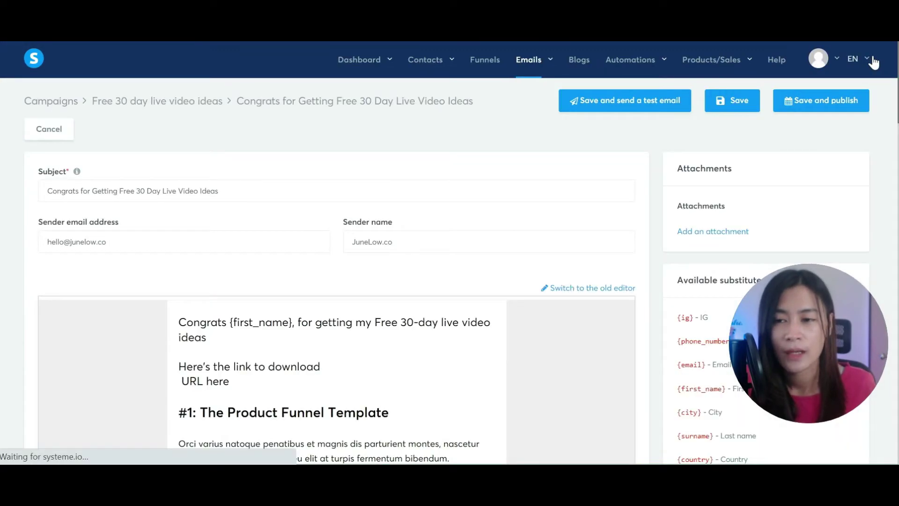
scroll(534, 251, "down", 9)
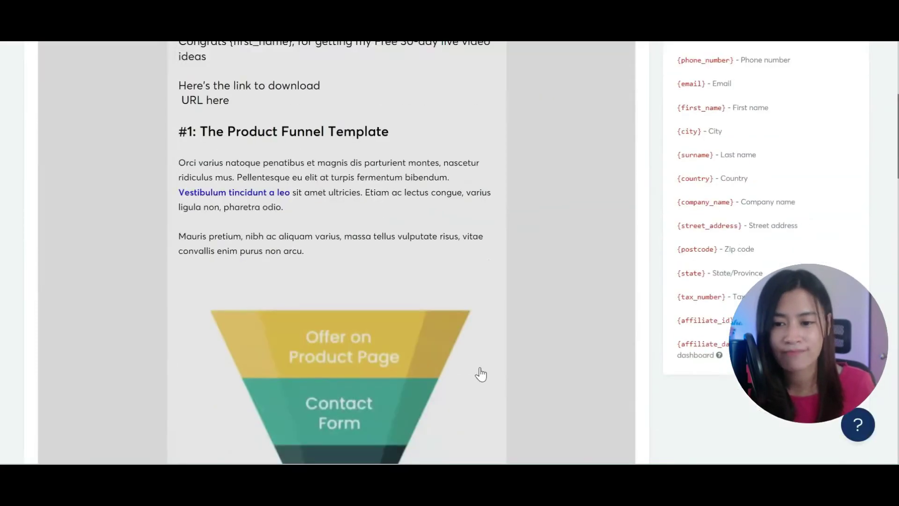
scroll(583, 314, "up", 10)
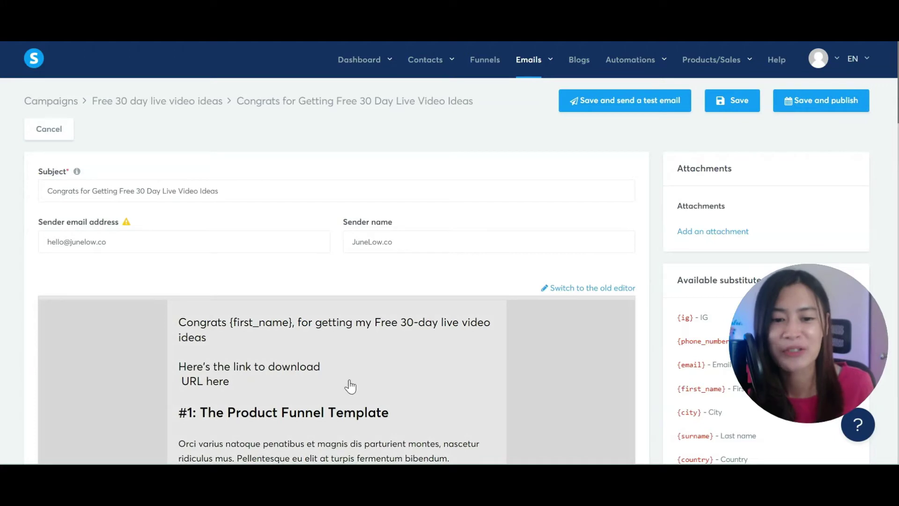
scroll(344, 375, "down", 5)
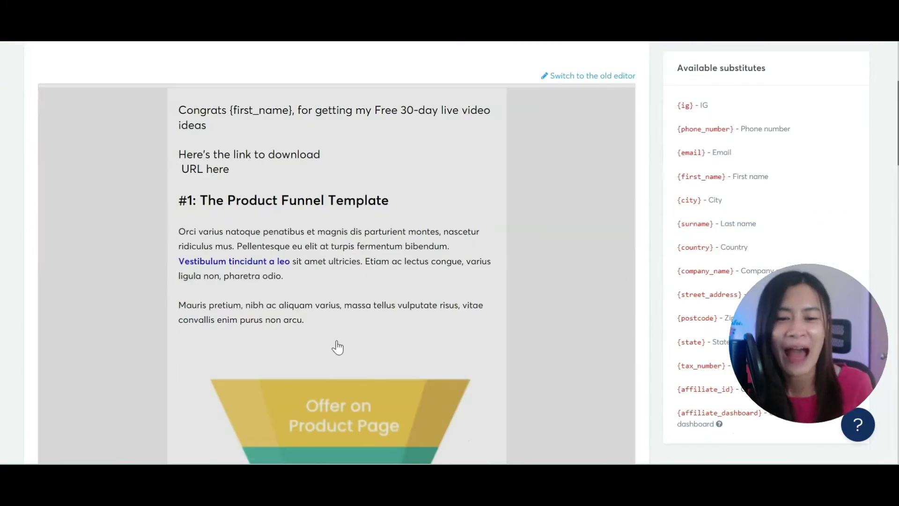
scroll(335, 311, "up", 3)
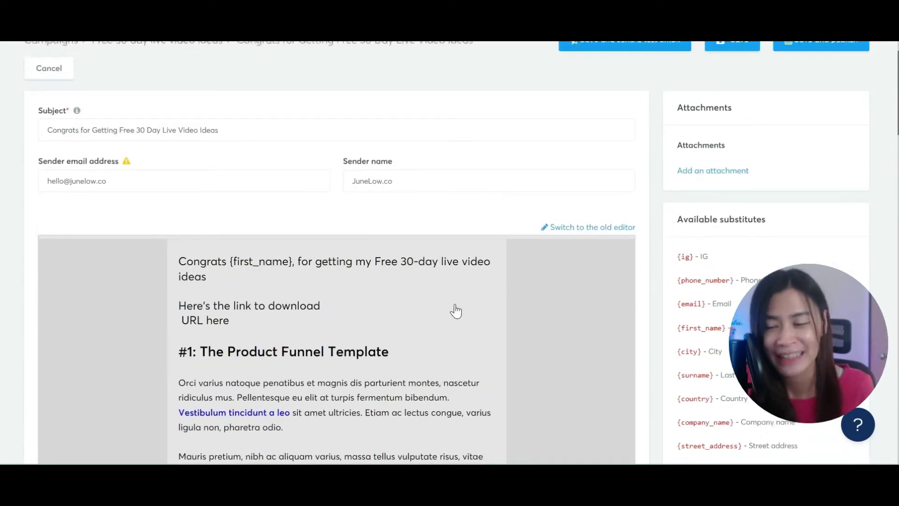
scroll(425, 311, "up", 2)
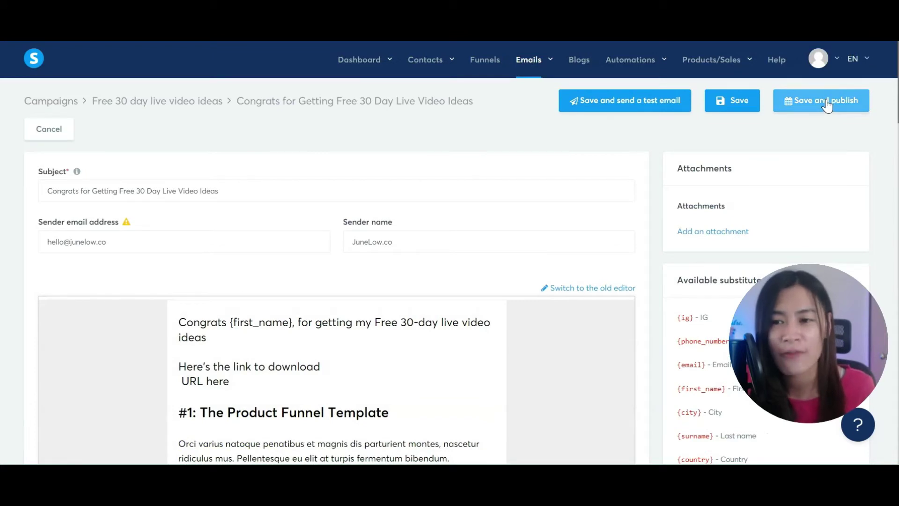
left_click(827, 100)
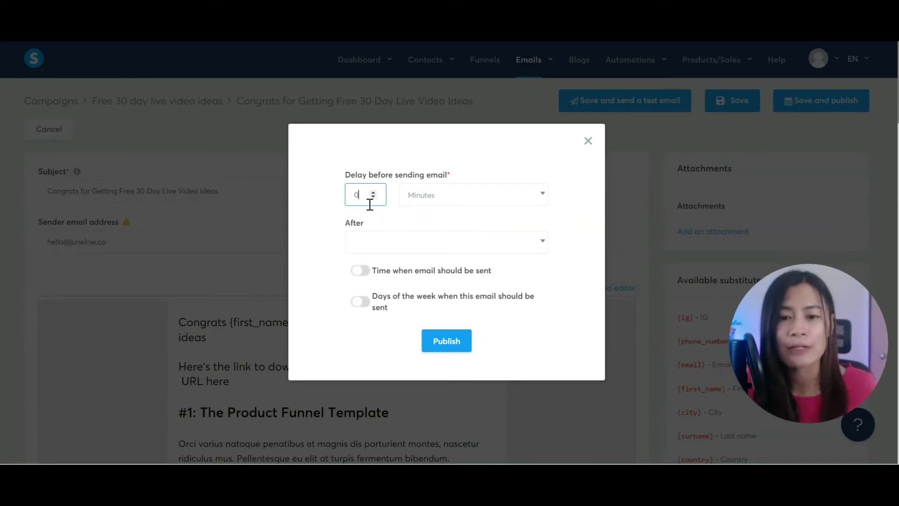
Step: Publish the Congrats welcome email with a 0-minute delay
left_click(403, 244)
left_click(409, 244)
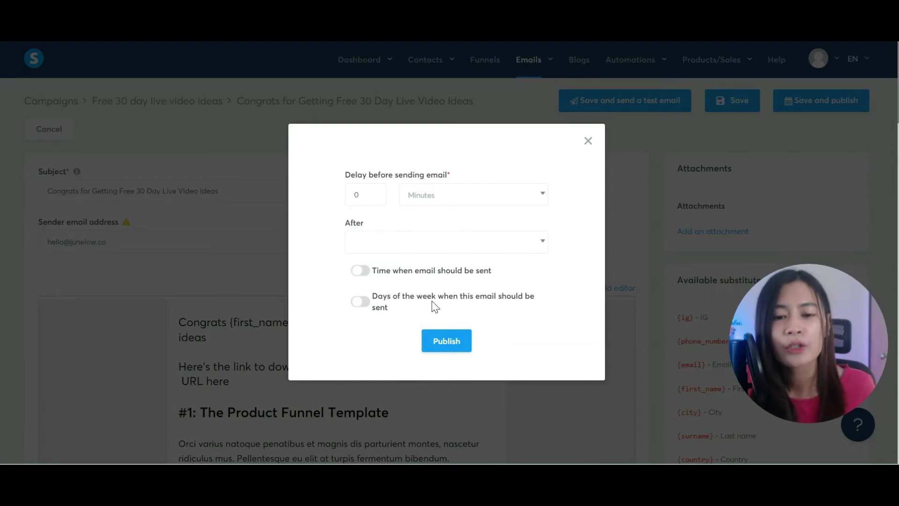
left_click(448, 341)
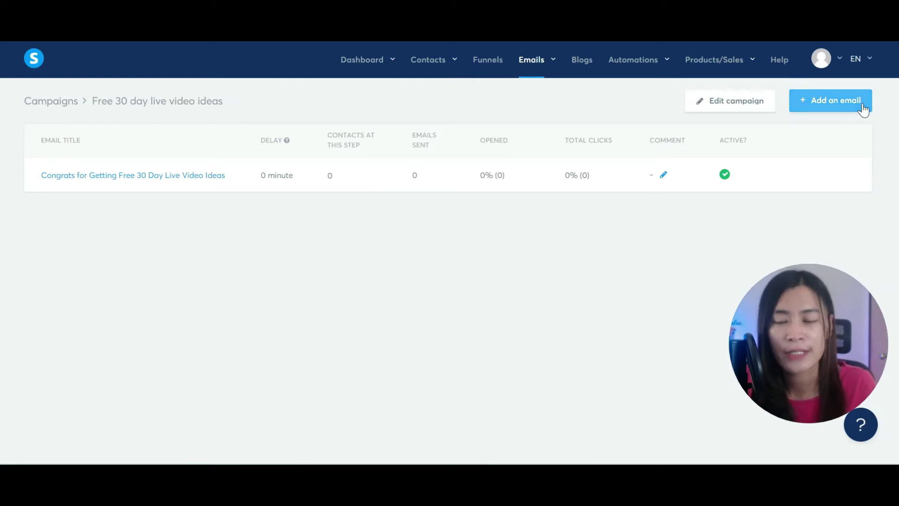
Step: Create a second email from the first template with a sender name and subject 'Connect with Junelow'
left_click(825, 112)
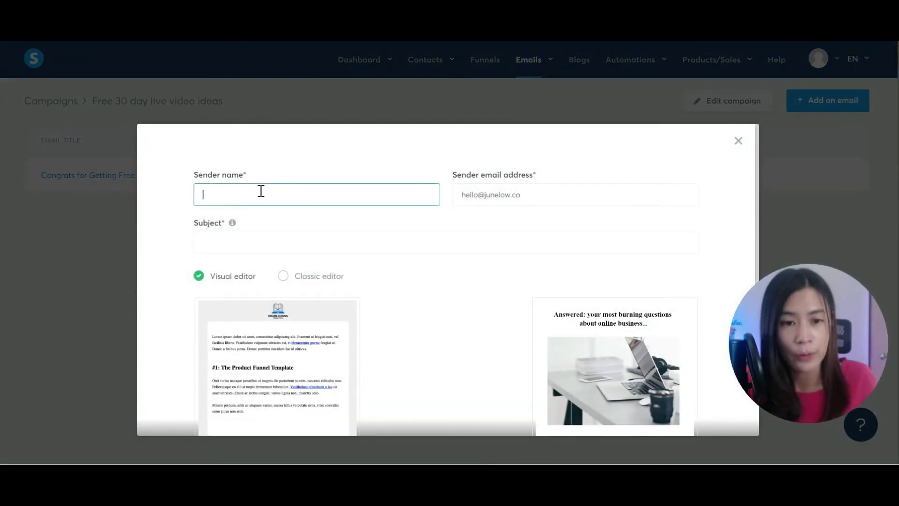
type("JuneLow")
key("Tab")
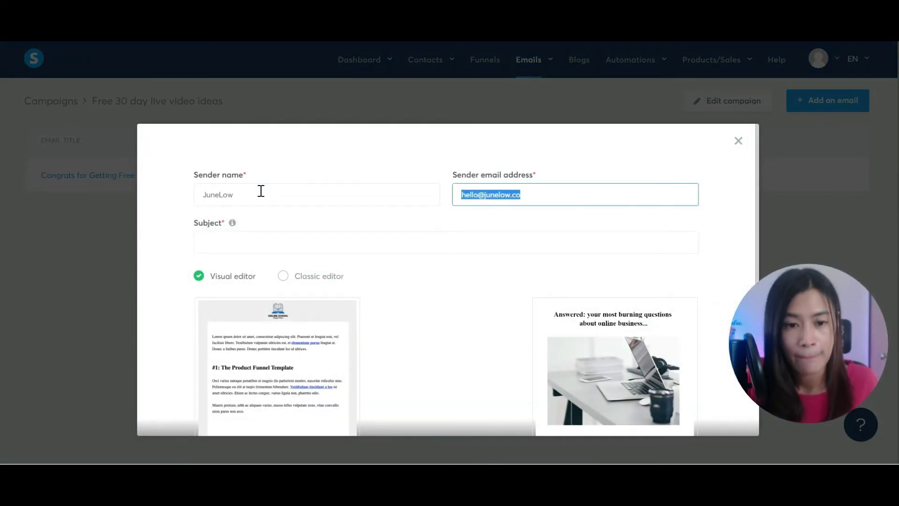
left_click(242, 239)
type("Connect with Junelow.co")
scroll(242, 239, "down", 3)
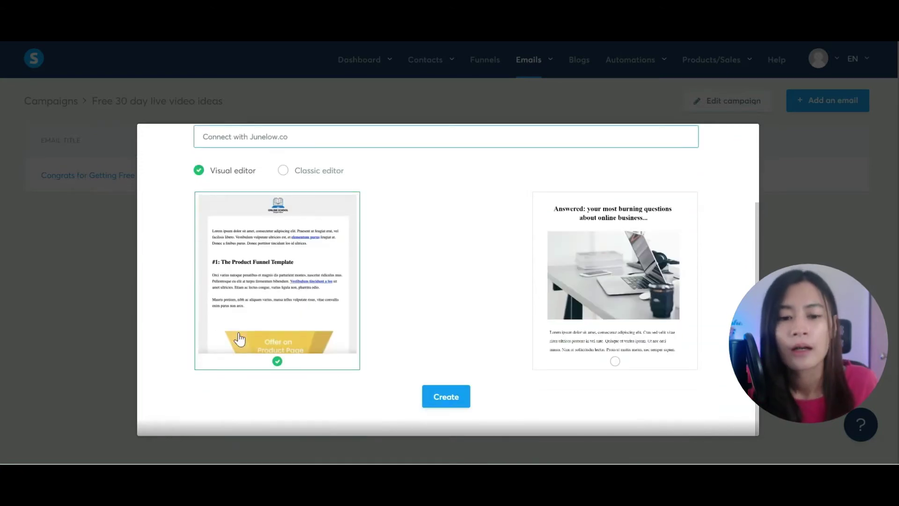
left_click(458, 402)
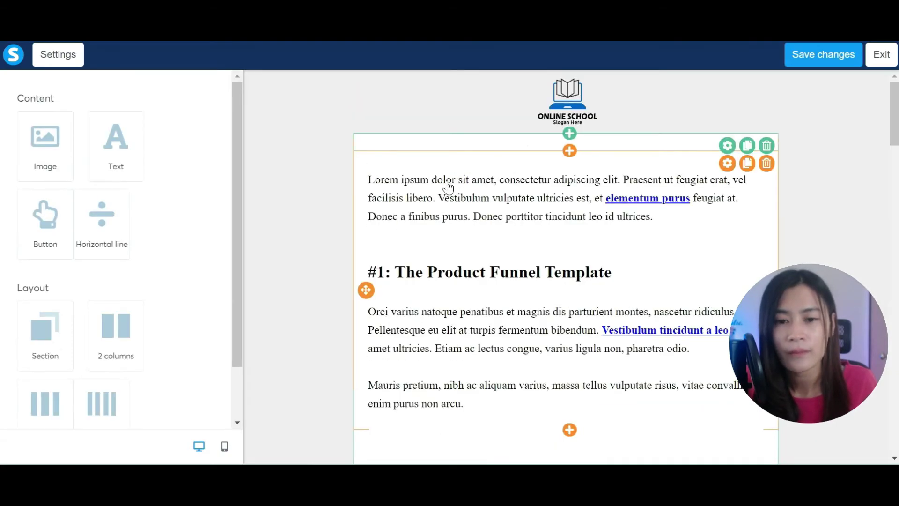
Step: Replace the intro paragraph with a 'Connect with me' line giving the Facebook profile address
triple_click(447, 186)
left_click(677, 220)
left_click_drag(676, 220, 332, 177)
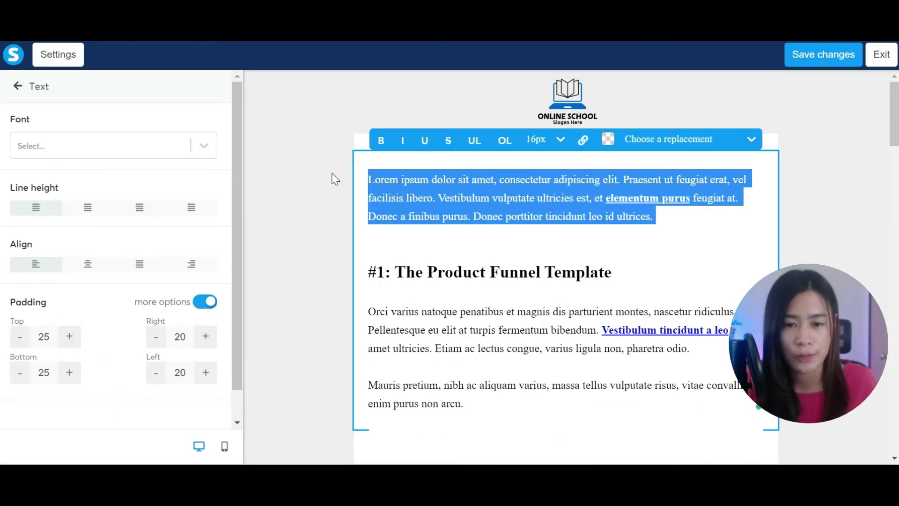
type("Connect with ")
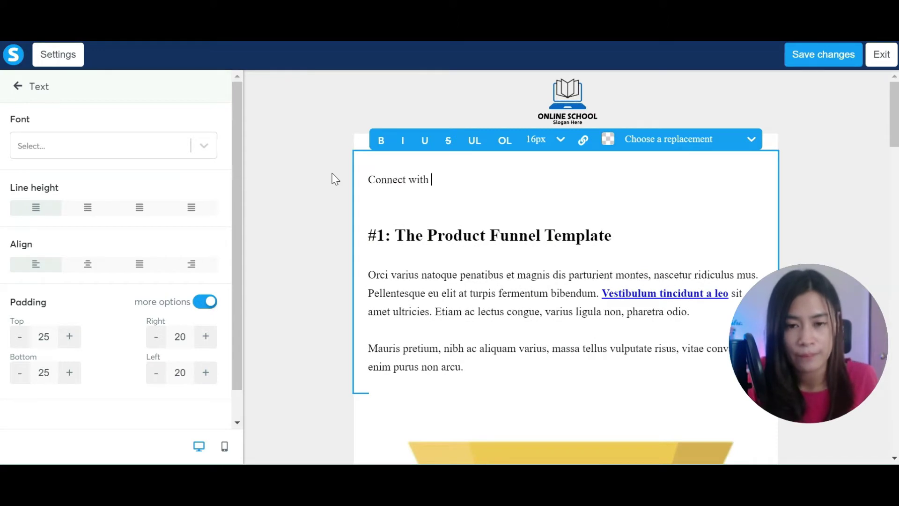
type("me - fb.com.june")
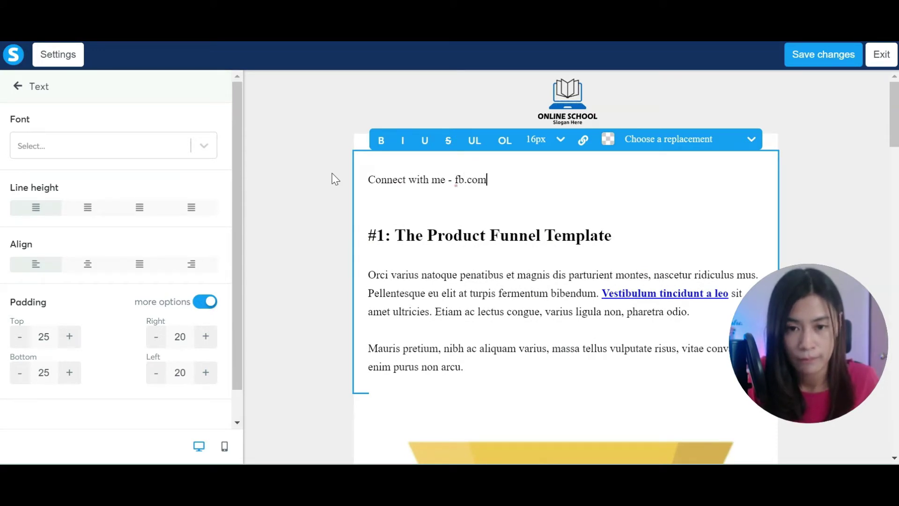
key("BackSpace")
key("BackSpace")
key("BackSpace")
key("BackSpace")
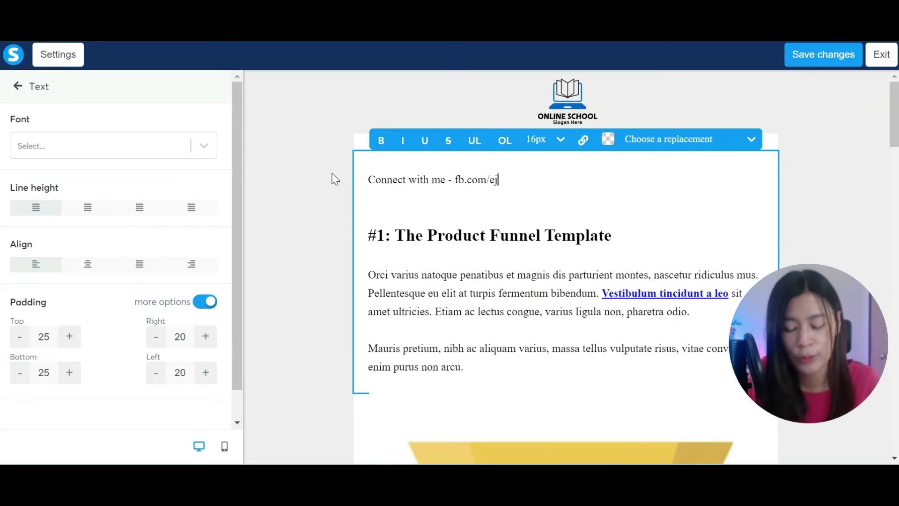
type("/jeu")
key("BackSpace")
key("BackSpace")
type("une")
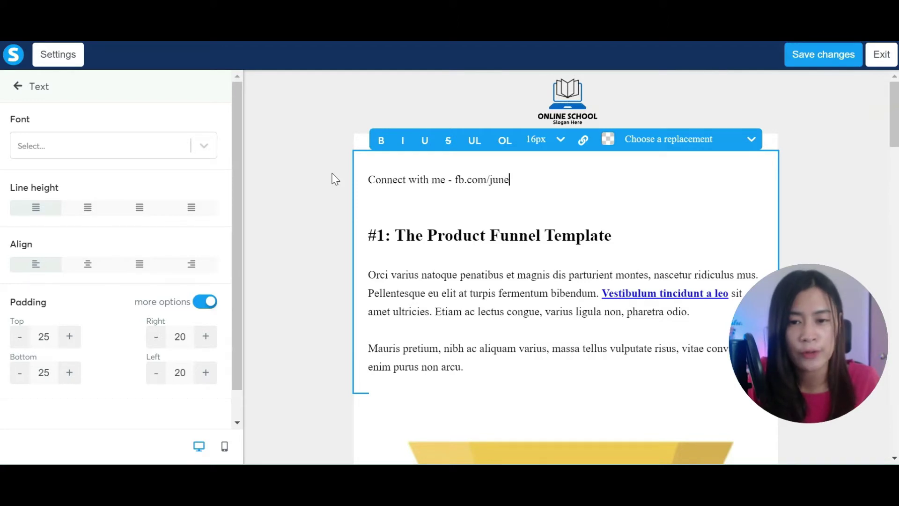
type("lowsotry")
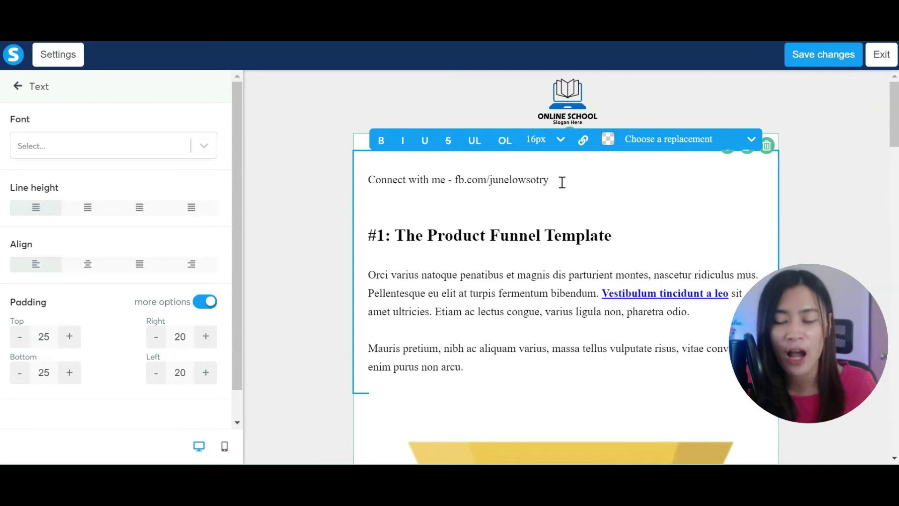
Step: Turn the Facebook address into a link to the profile, then save and exit the body editor
left_click_drag(562, 182, 455, 184)
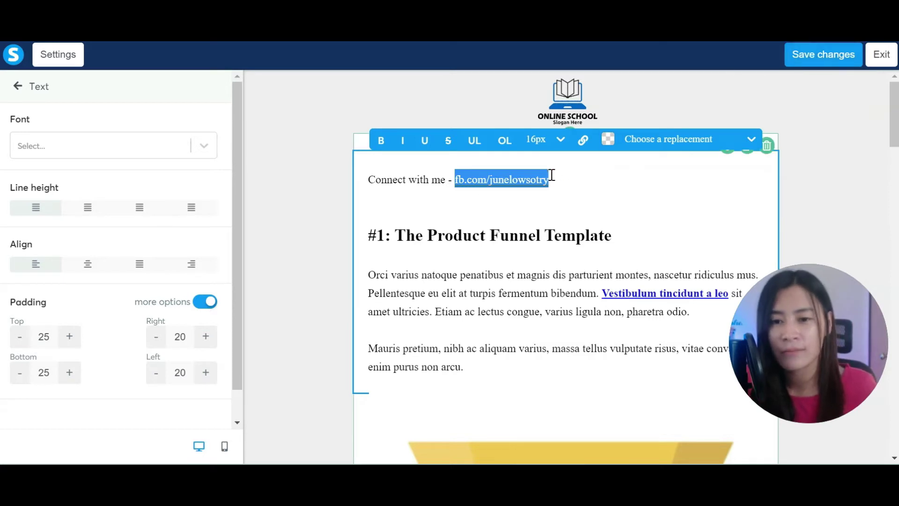
left_click(586, 141)
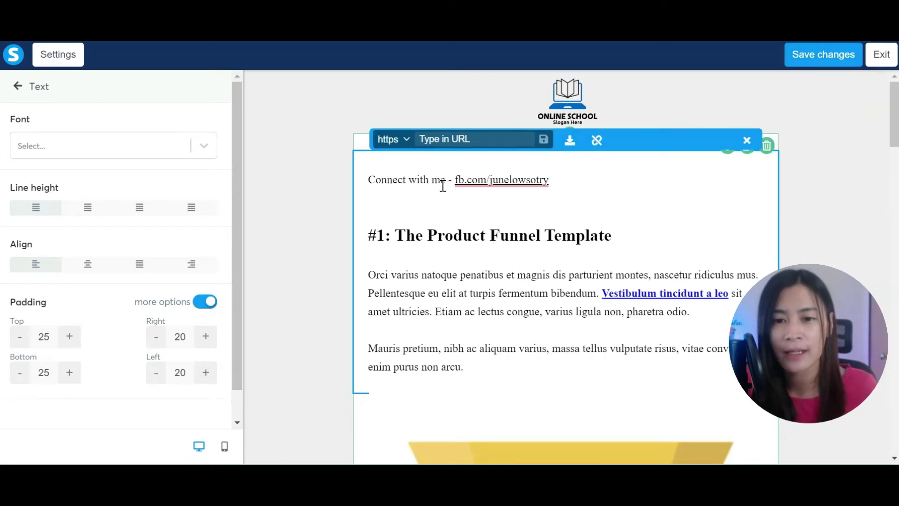
left_click_drag(451, 183, 549, 182)
key("ctrl+c")
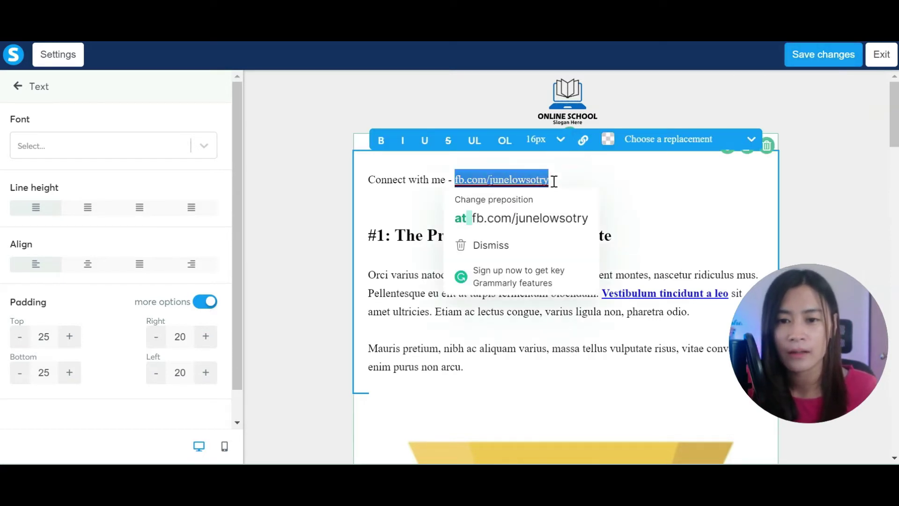
left_click(583, 140)
left_click(482, 139)
key("ctrl+v")
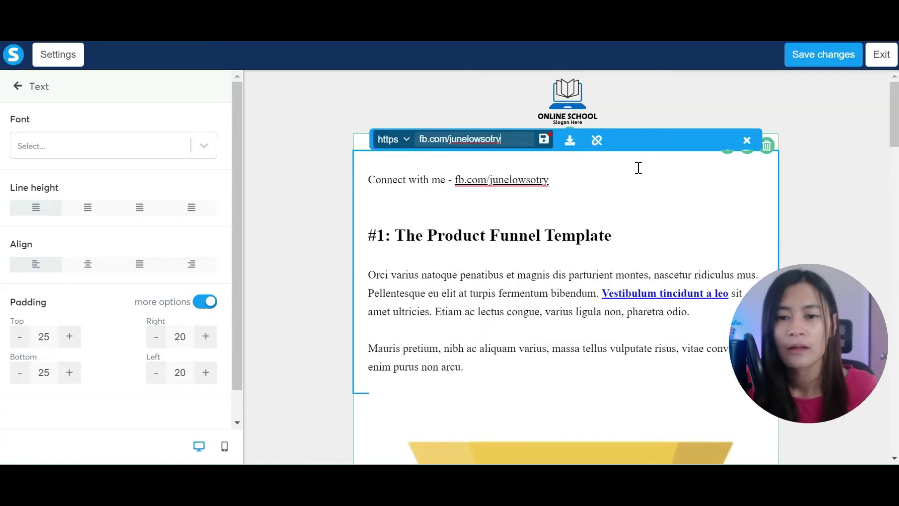
left_click(543, 139)
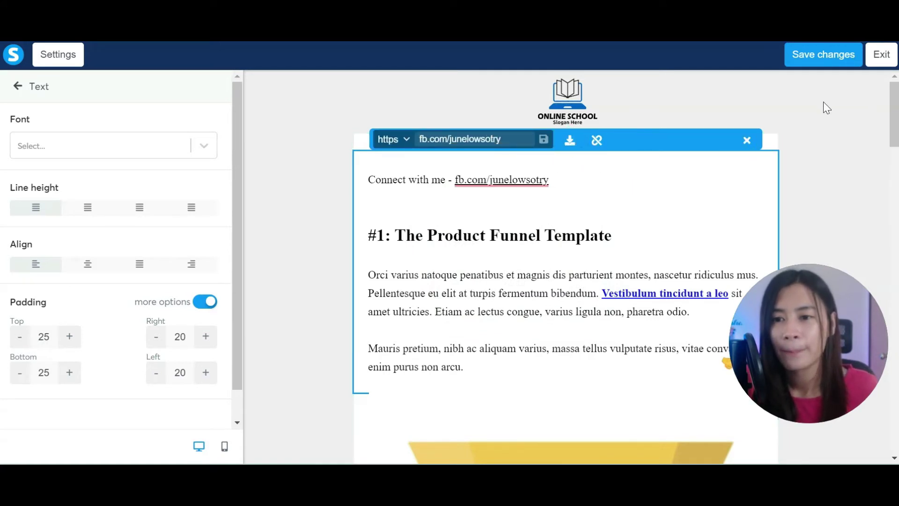
left_click(838, 70)
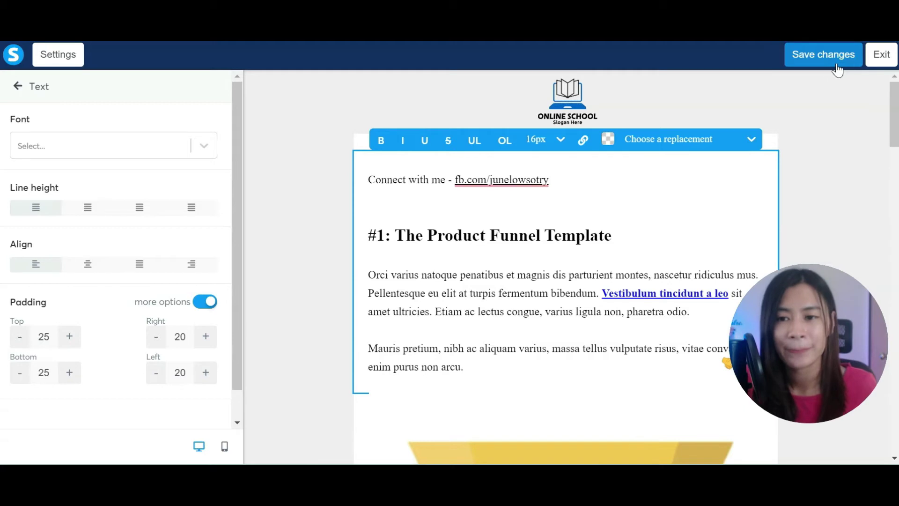
left_click(882, 55)
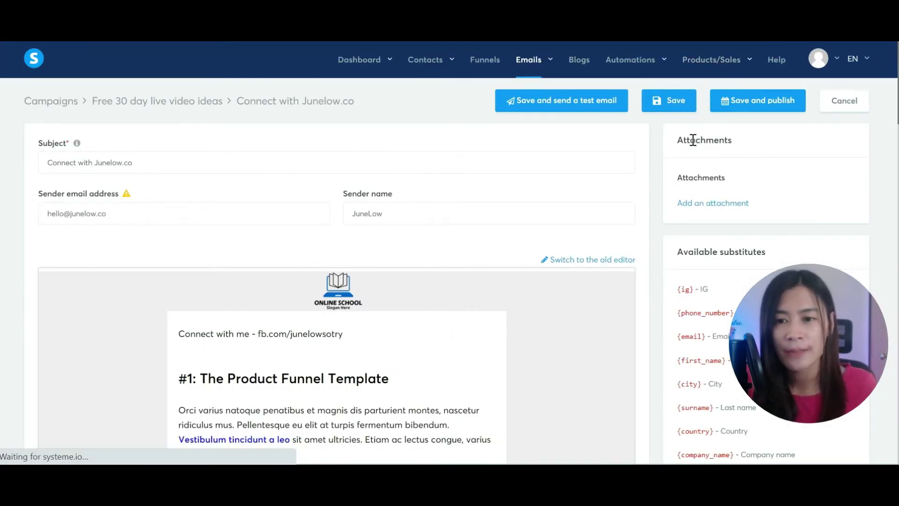
Step: Publish the follow-up email with a 2-day delay after the Congrats welcome email
left_click(785, 105)
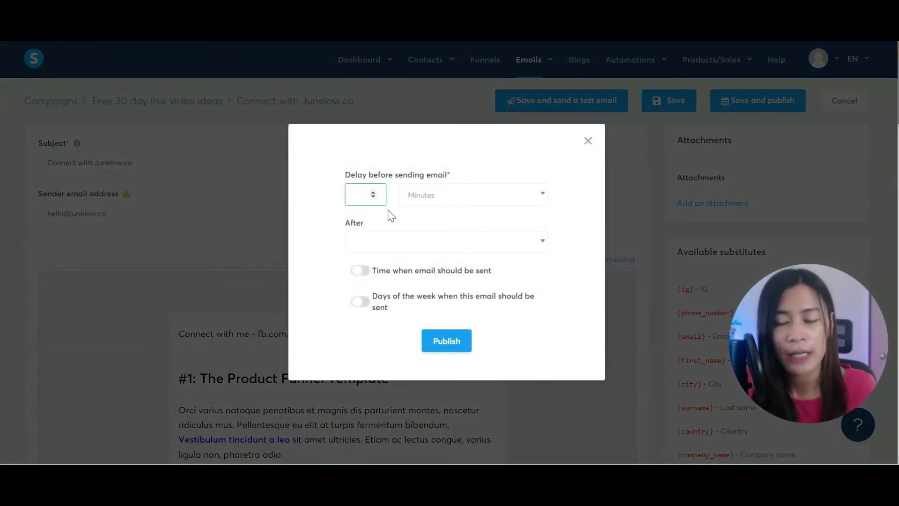
left_click(427, 198)
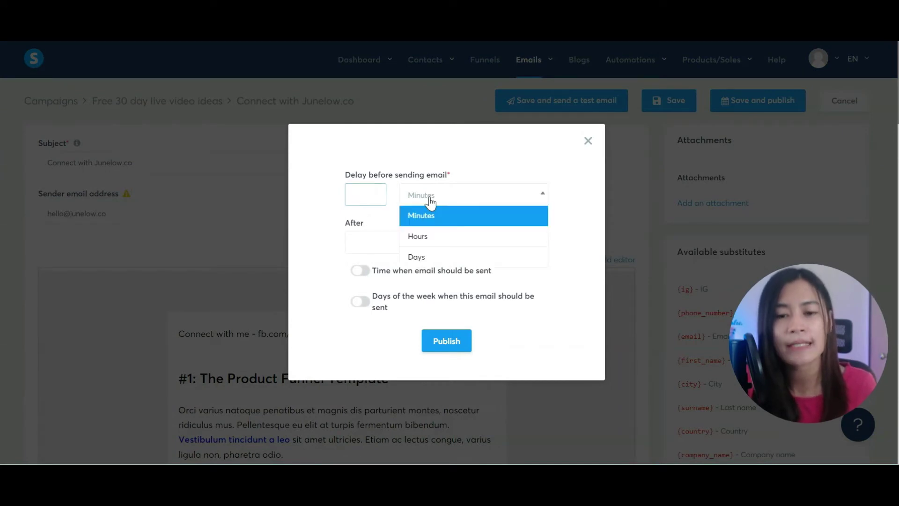
left_click(416, 255)
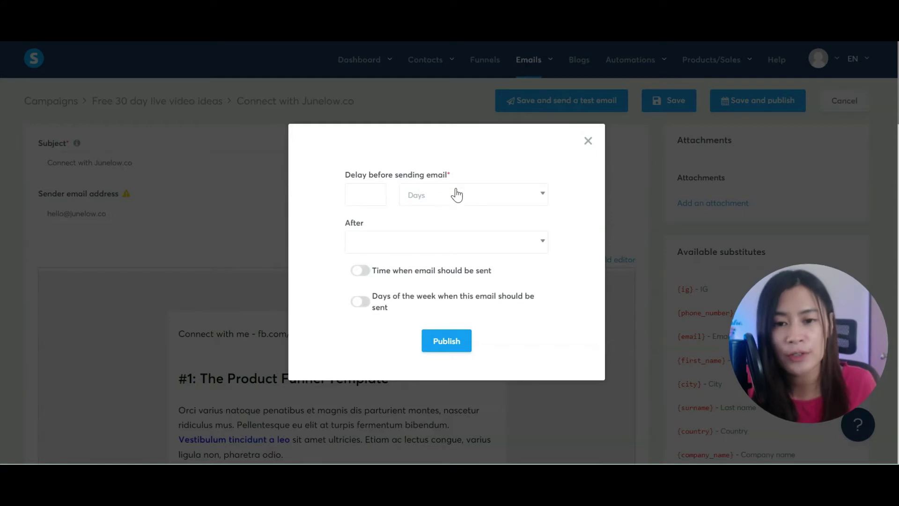
left_click(364, 195)
type("2")
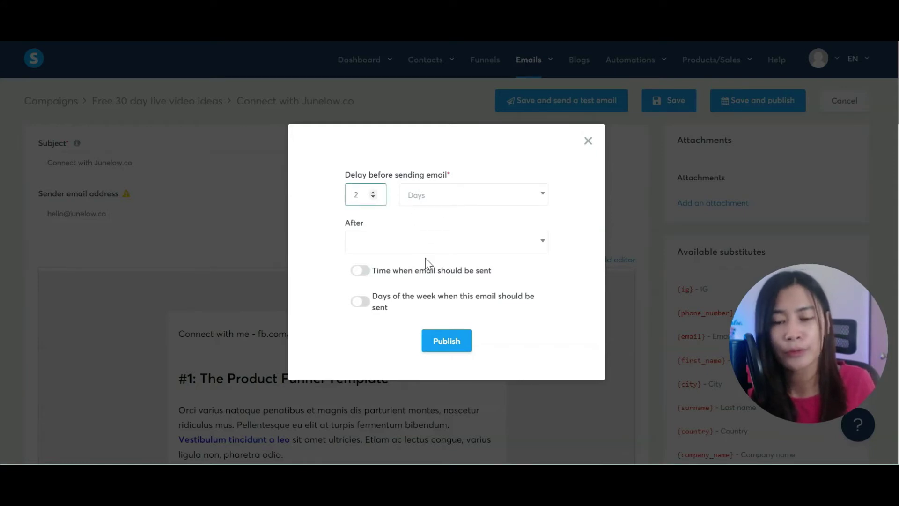
left_click(427, 249)
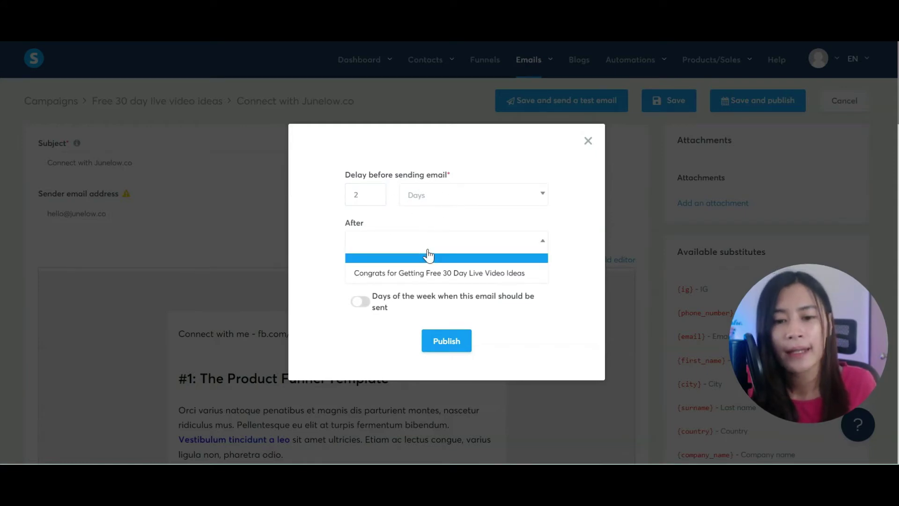
left_click(416, 278)
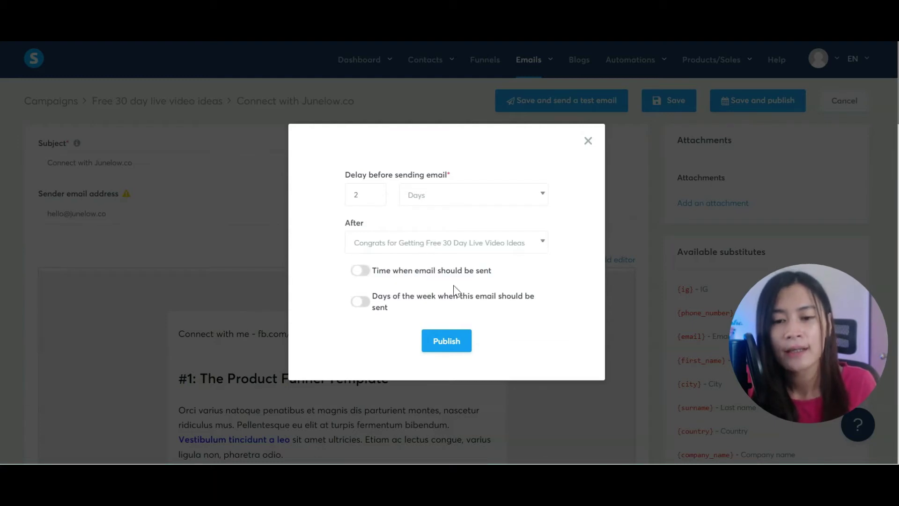
left_click(467, 349)
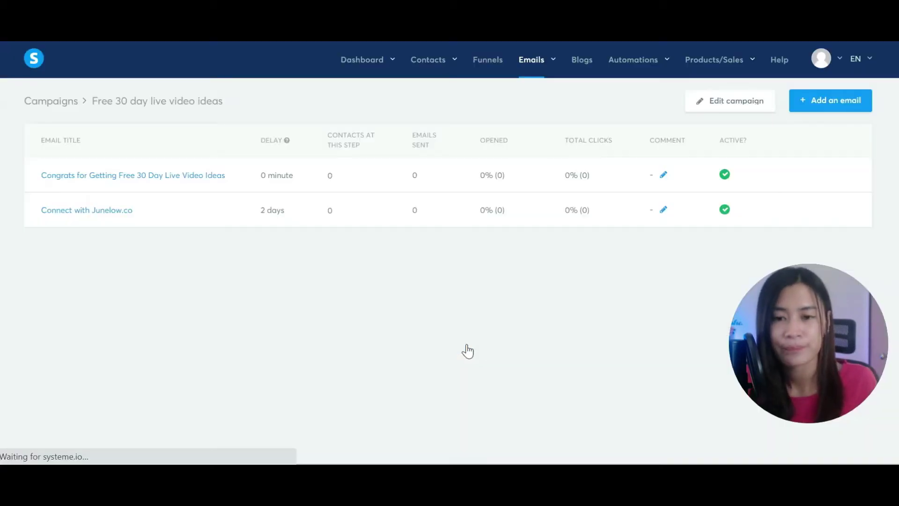
Step: Check the email campaigns list, then open the JUNELOW.CO test funnel from Funnels
left_click(493, 66)
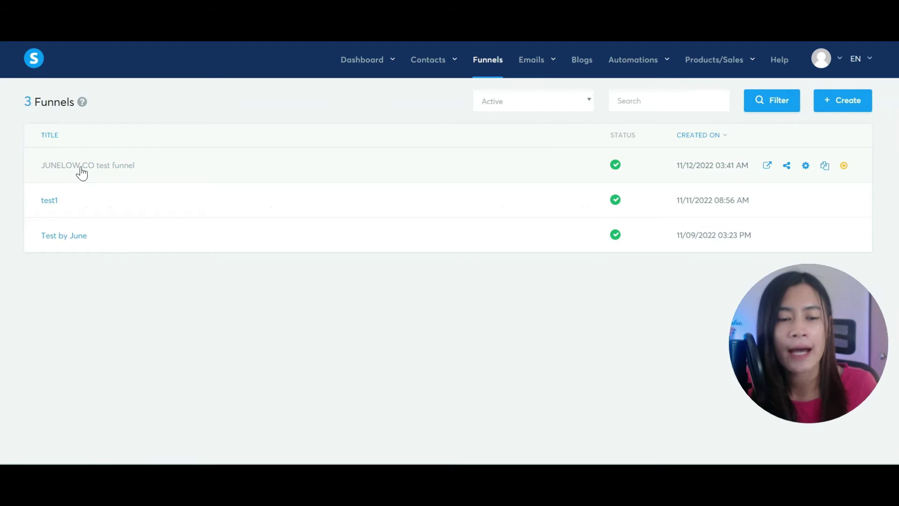
mouse_move(538, 66)
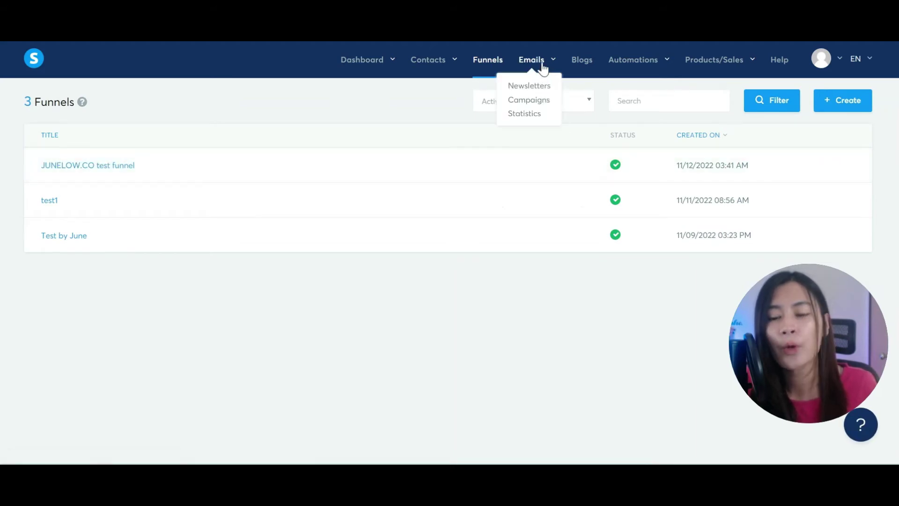
left_click(540, 103)
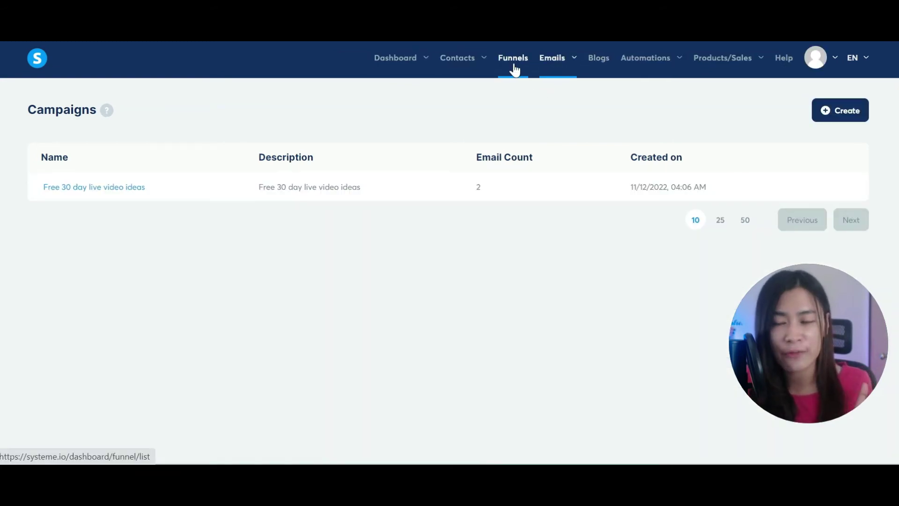
mouse_move(562, 66)
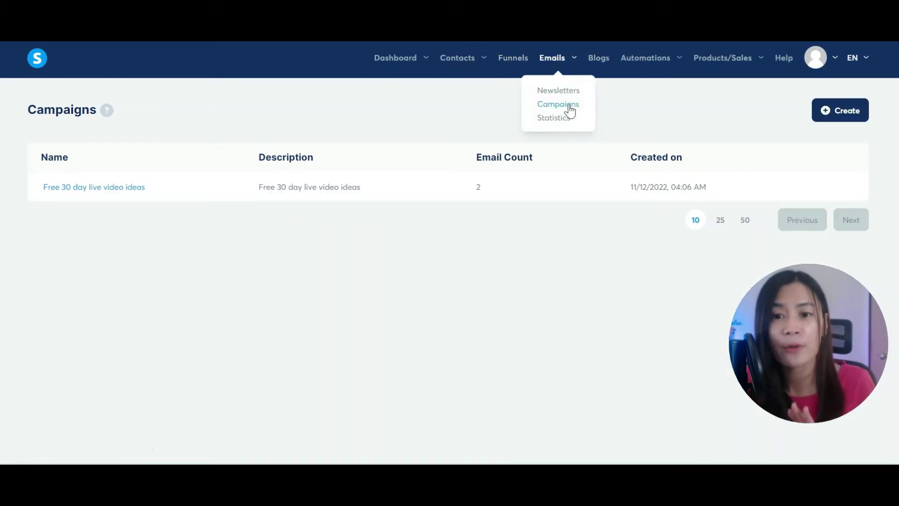
left_click(518, 67)
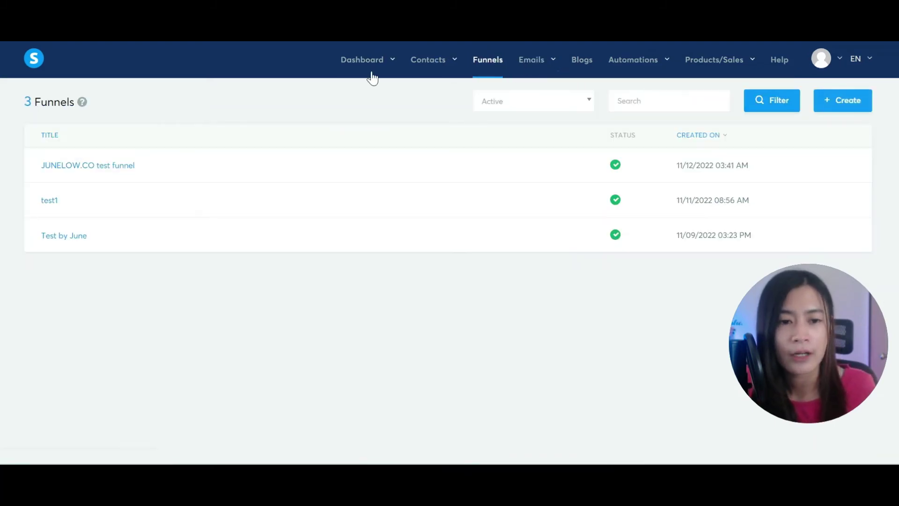
left_click(113, 167)
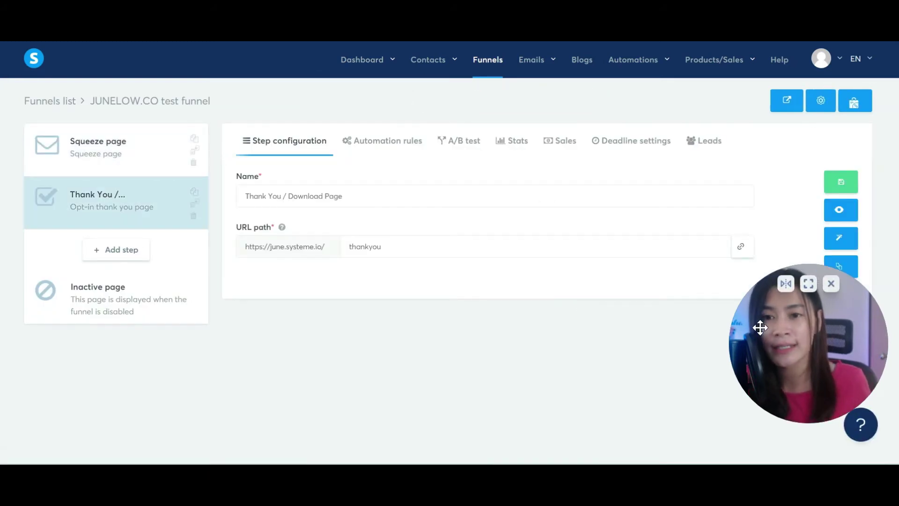
Step: Add a new automation rule on the Thank You step with the 'Funnel step form subscribed' trigger
left_click(368, 144)
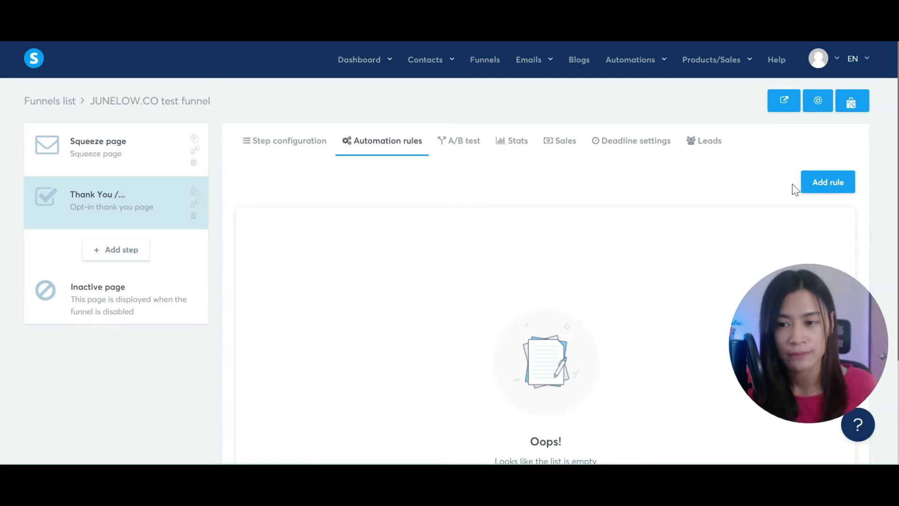
left_click(831, 184)
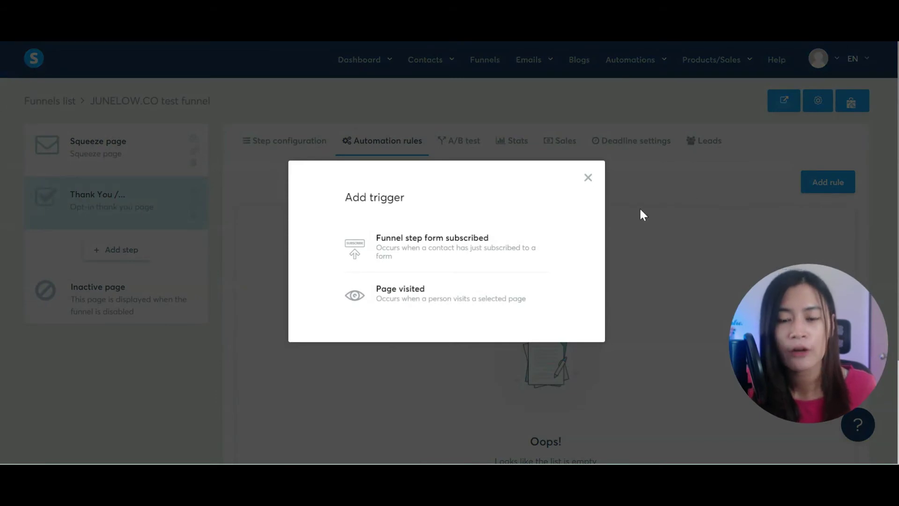
left_click(399, 248)
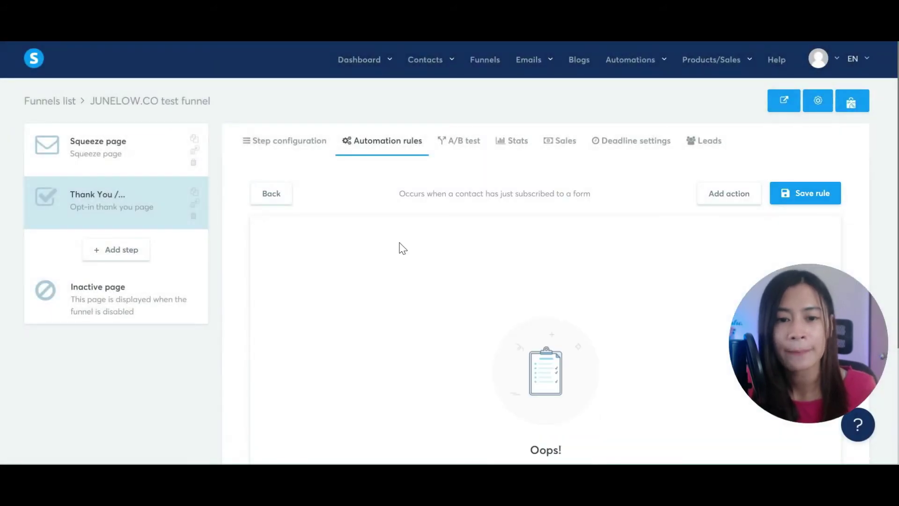
Step: Give the rule a Subscribe to campaign action for 'Free 30 day live video ideas' and save it
scroll(400, 247, "down", 3)
scroll(462, 237, "up", 3)
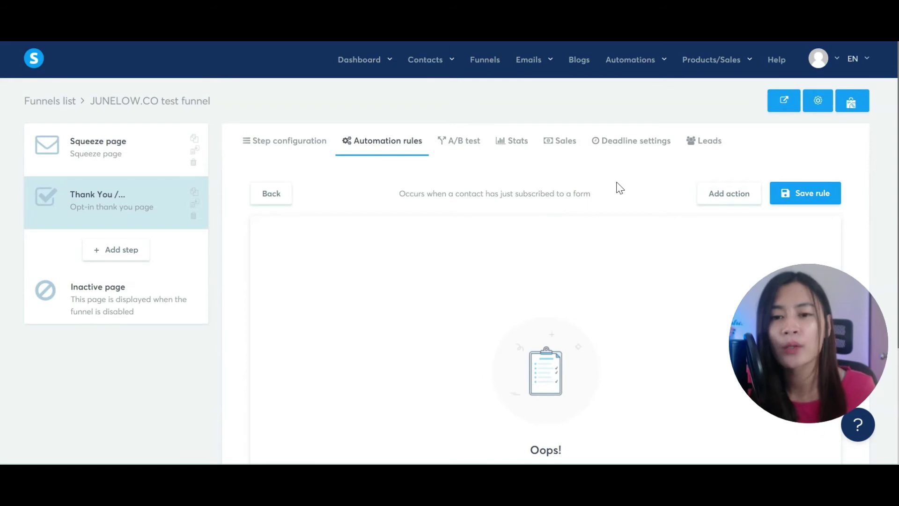
left_click(729, 199)
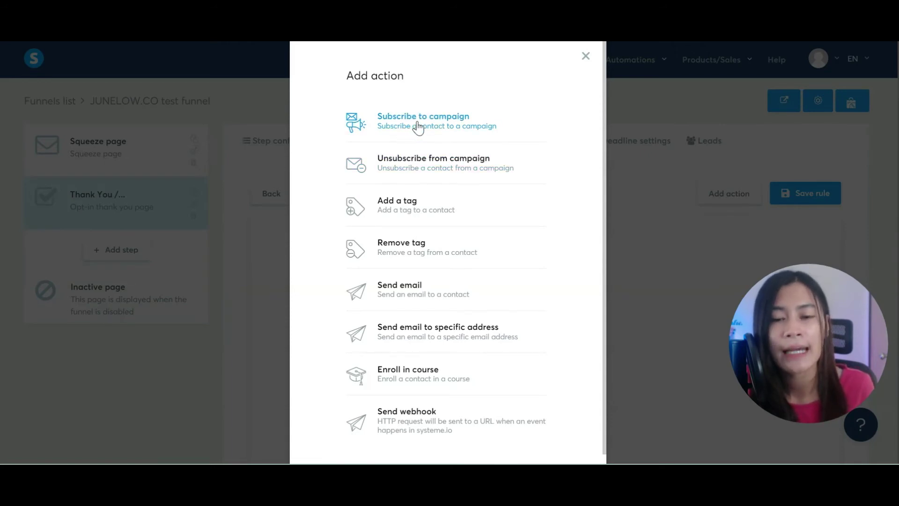
left_click(417, 124)
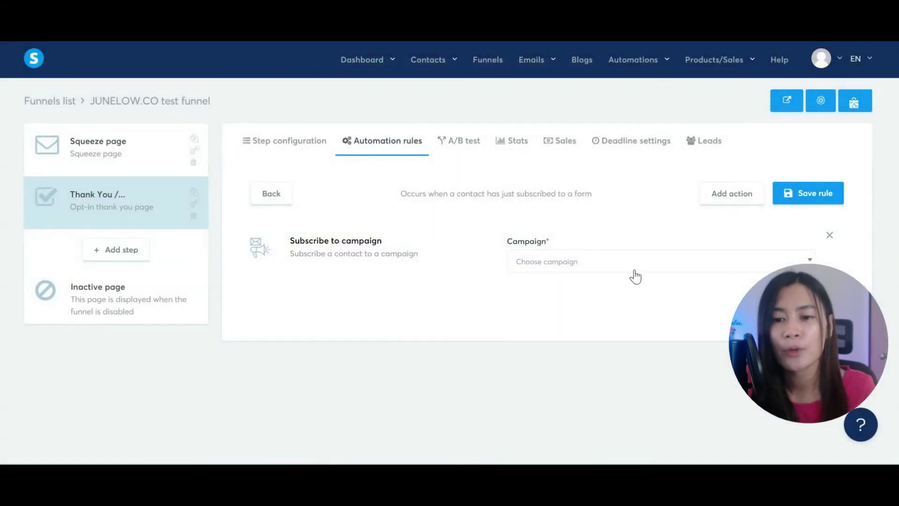
left_click(634, 268)
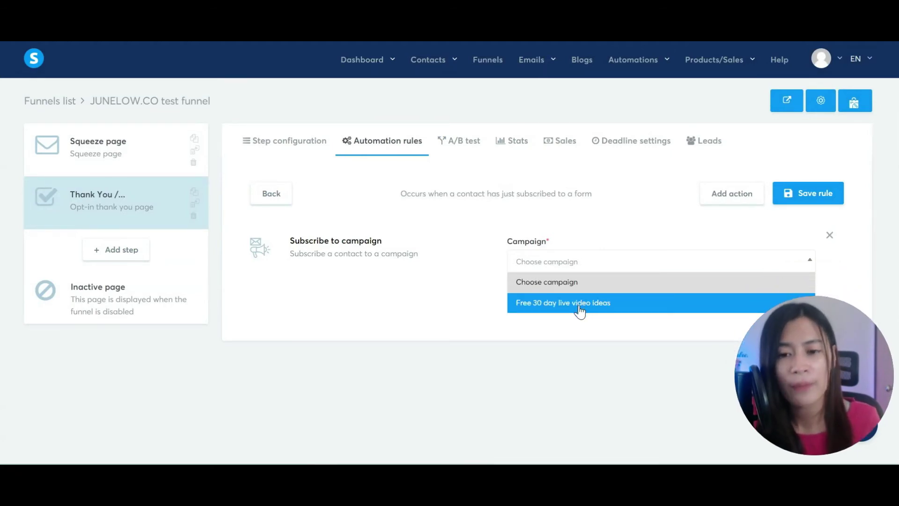
left_click(528, 309)
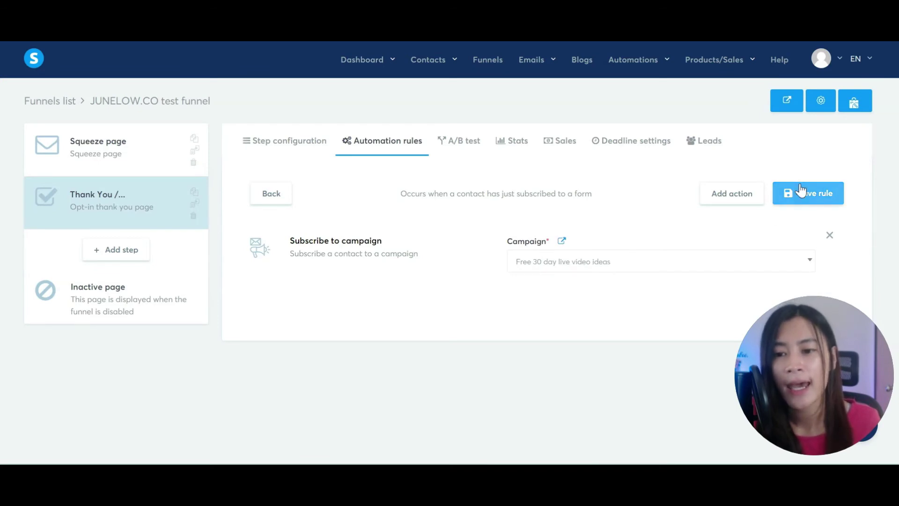
left_click(800, 201)
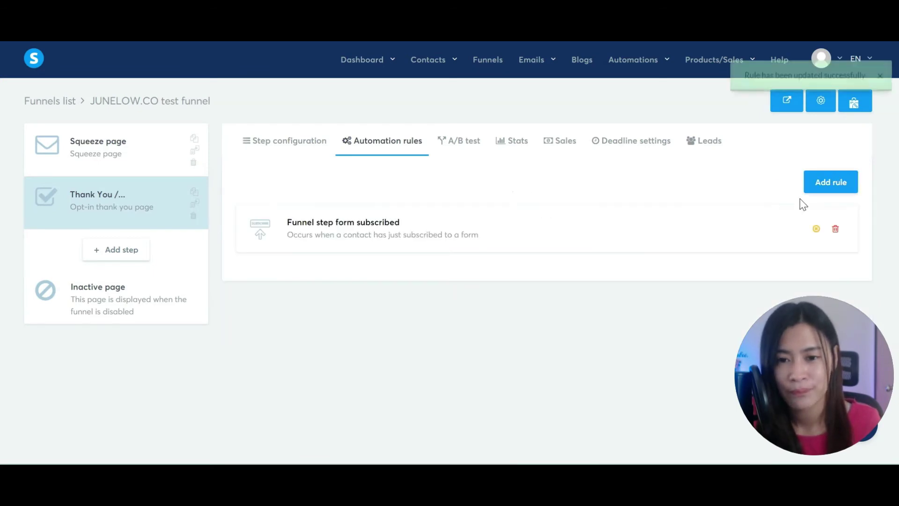
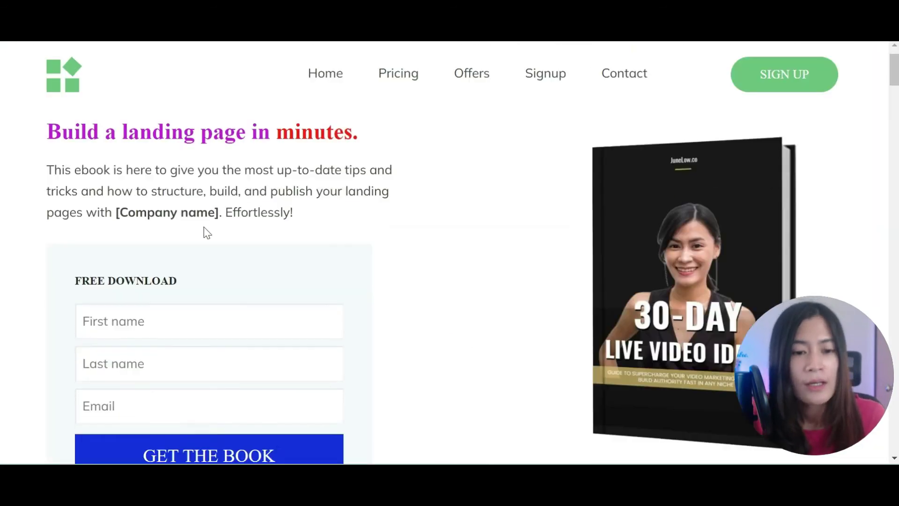
Step: Enter the test subscriber's first name and last name on the squeeze page form
scroll(114, 309, "down", 1)
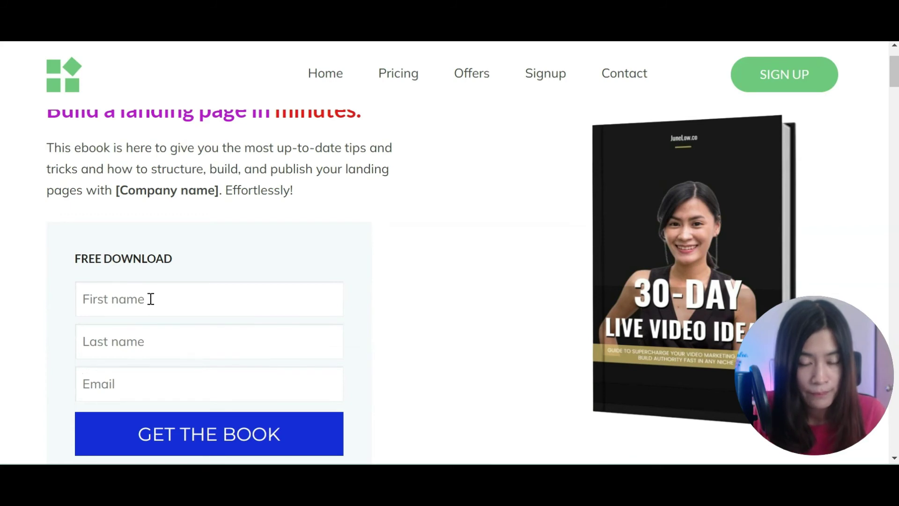
left_click(144, 306)
scroll(165, 323, "down", 2)
type("Juen")
key("BackSpace")
key("BackSpace")
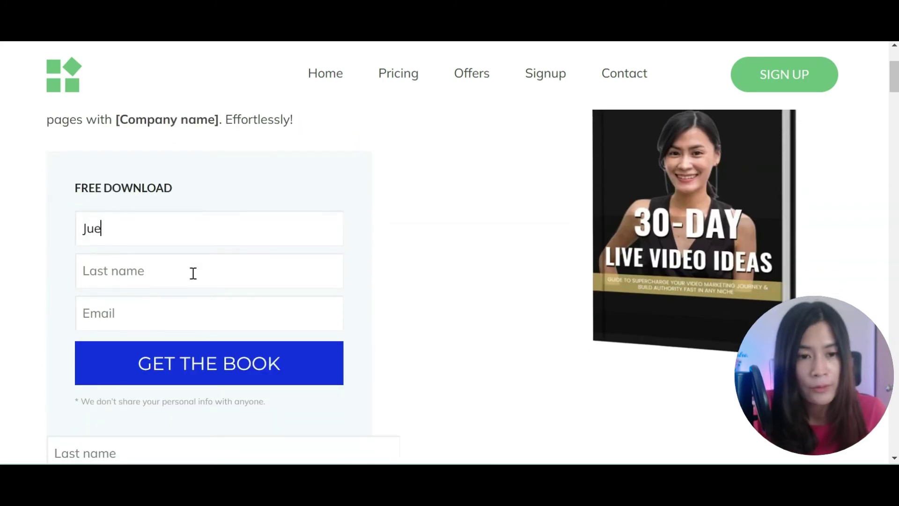
type("ne")
left_click(193, 273)
type("Low")
Step: Fill in the test subscriber's email and submit the form with GET THE BOOK
key("Tab")
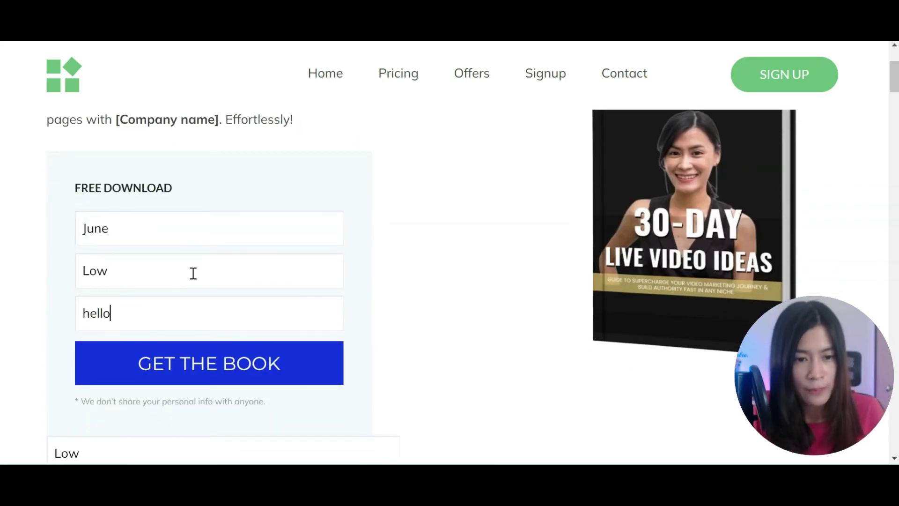
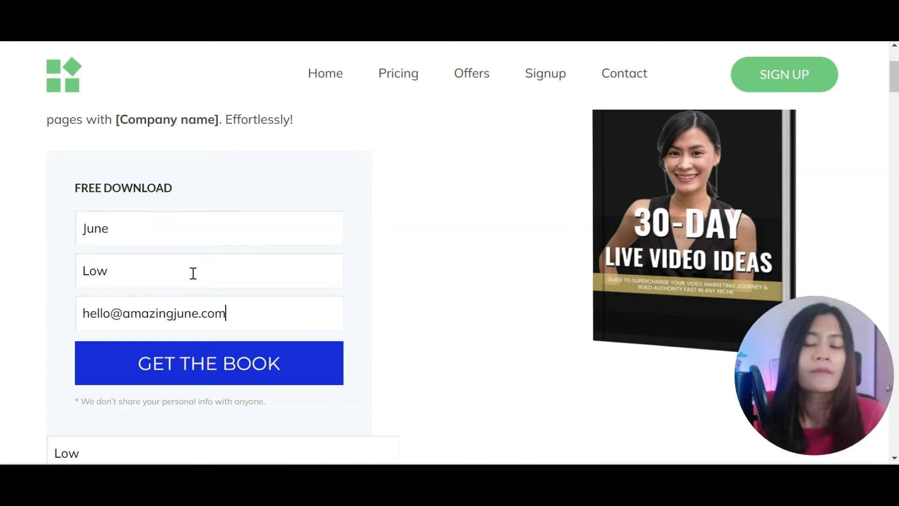
left_click(247, 378)
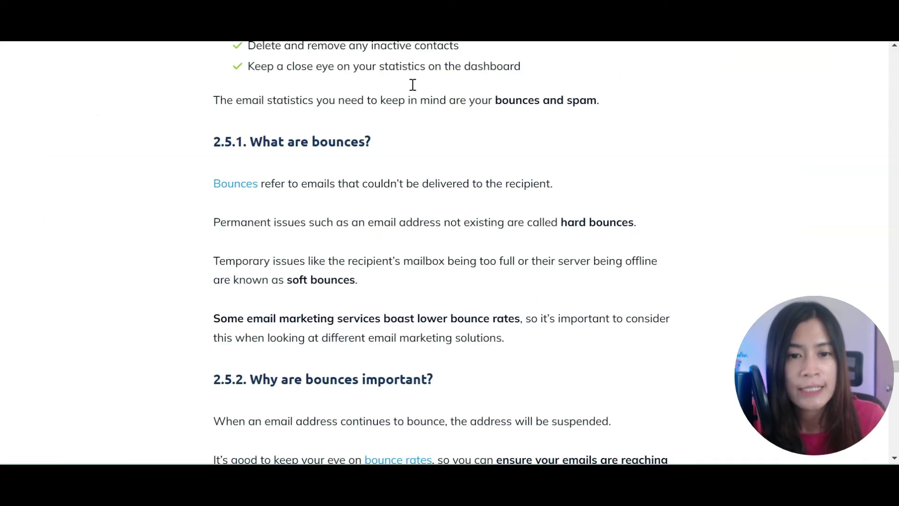
Step: Show the squeeze page step's Leads tab, listing the 2 leads from 11/12/2022
scroll(411, 85, "up", 3)
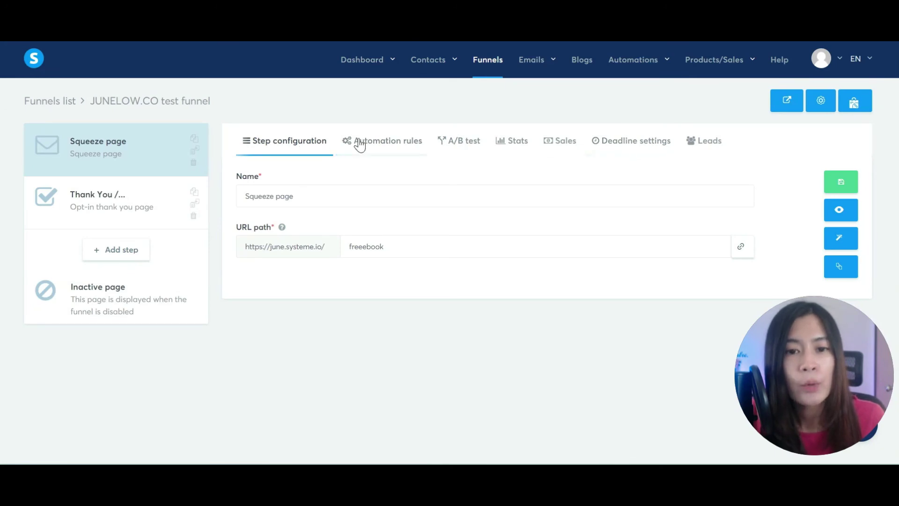
left_click(709, 141)
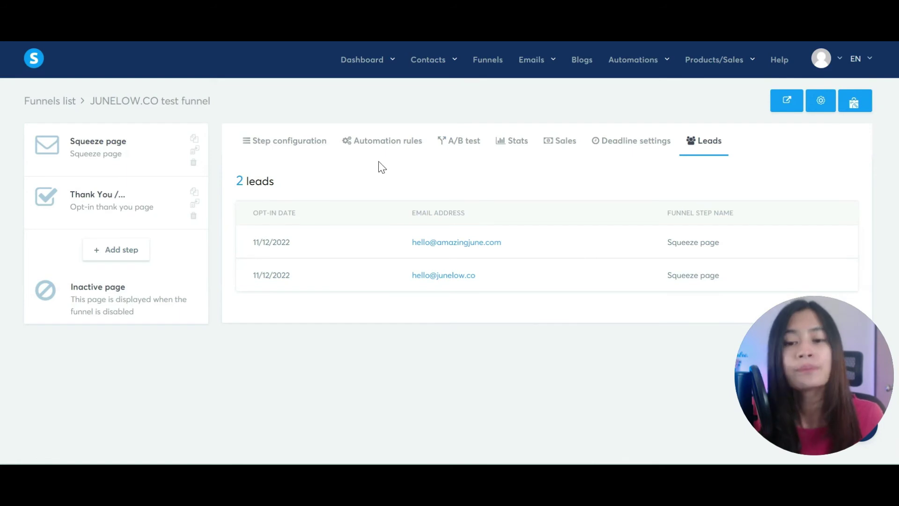
Step: Open the 'Free 30 day live video ideas' campaign from Emails > Campaigns
mouse_move(531, 59)
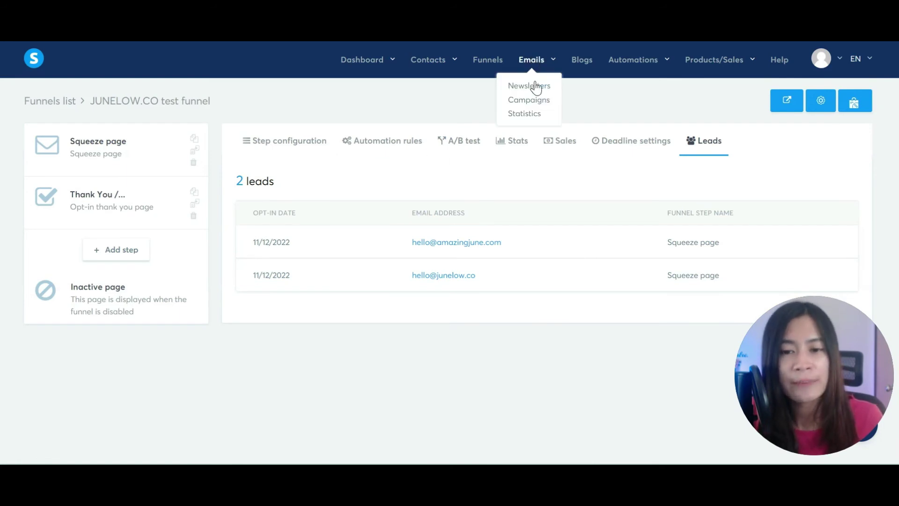
left_click(528, 101)
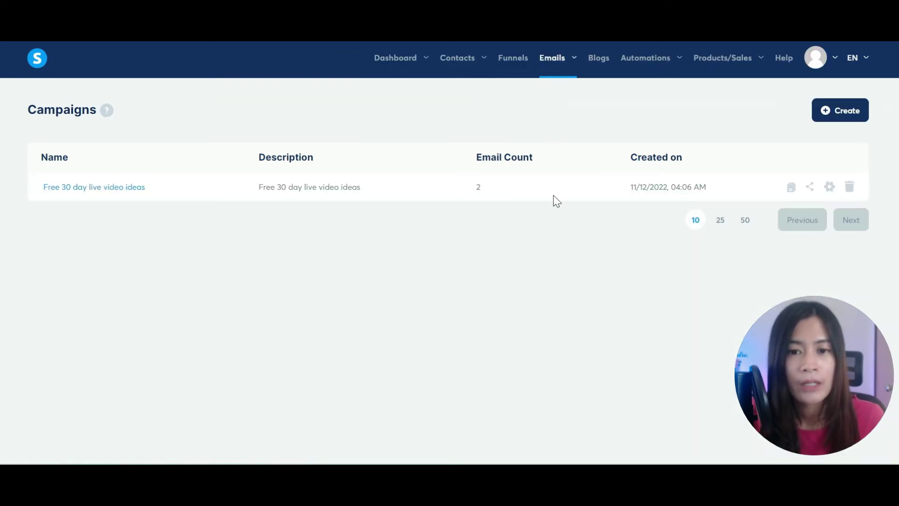
left_click(119, 187)
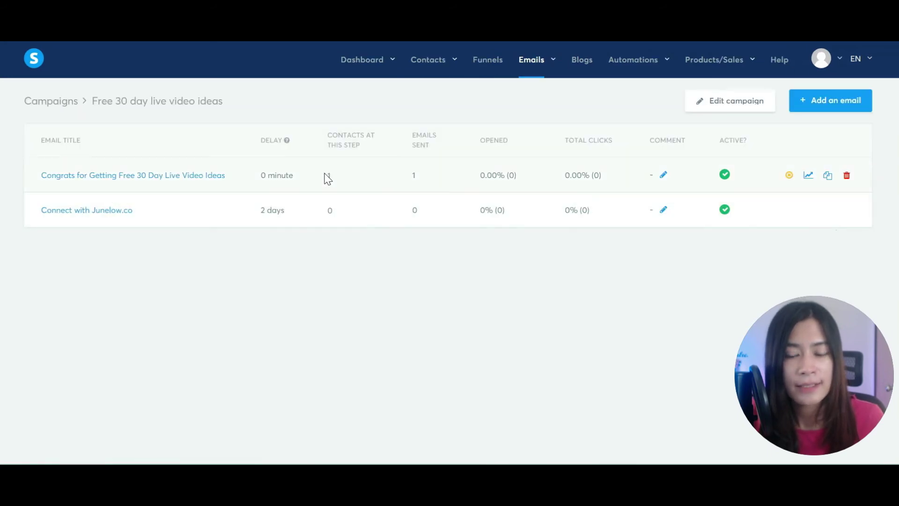
Step: Review the stats: welcome email sent once, 'Connect with Junelow.co' queued after 2 days
left_click_drag(415, 135, 439, 155)
double_click(414, 176)
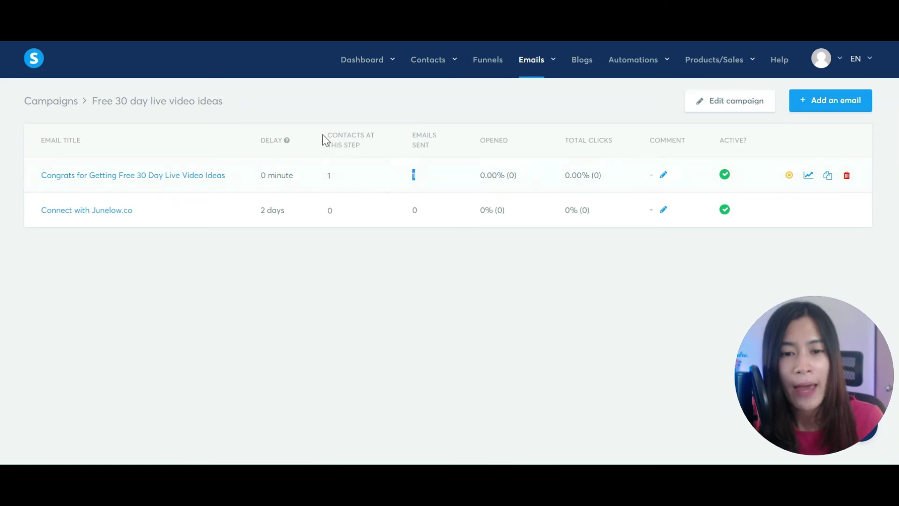
left_click_drag(332, 135, 356, 139)
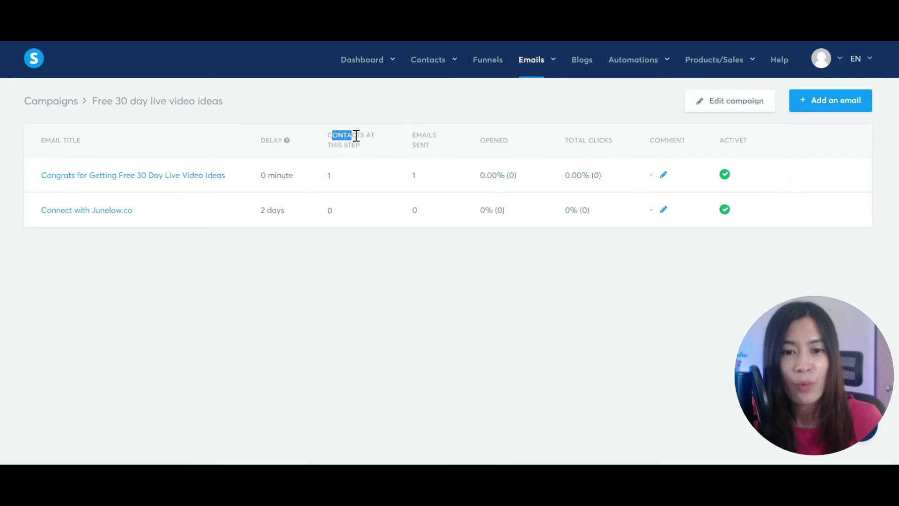
left_click(344, 177)
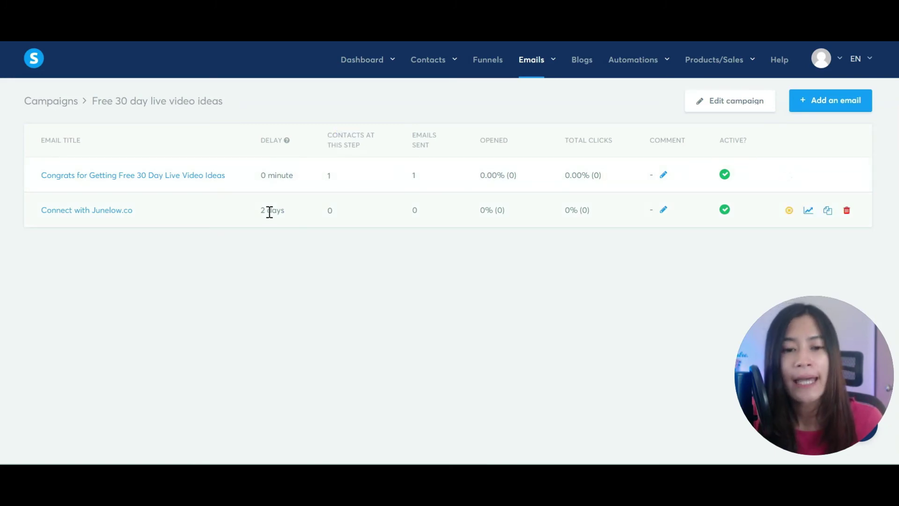
left_click_drag(327, 210, 428, 213)
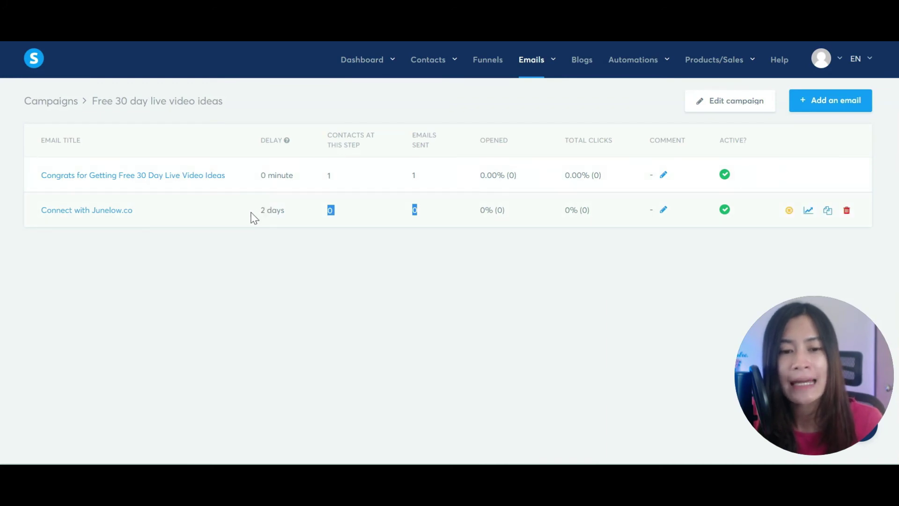
left_click_drag(251, 214, 295, 214)
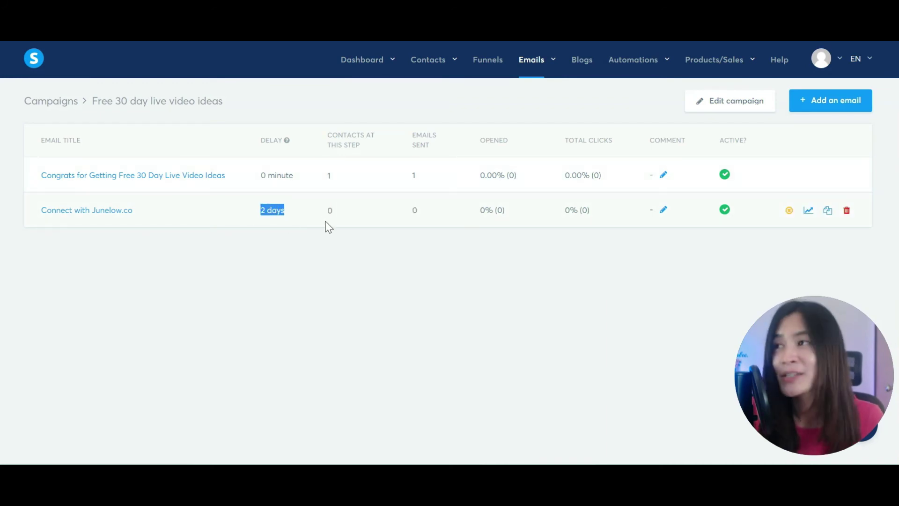
key("alt+Tab")
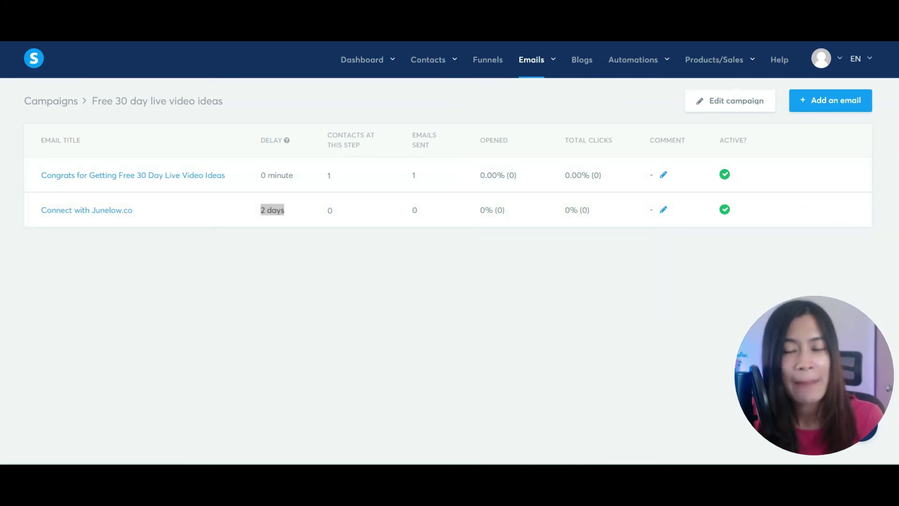